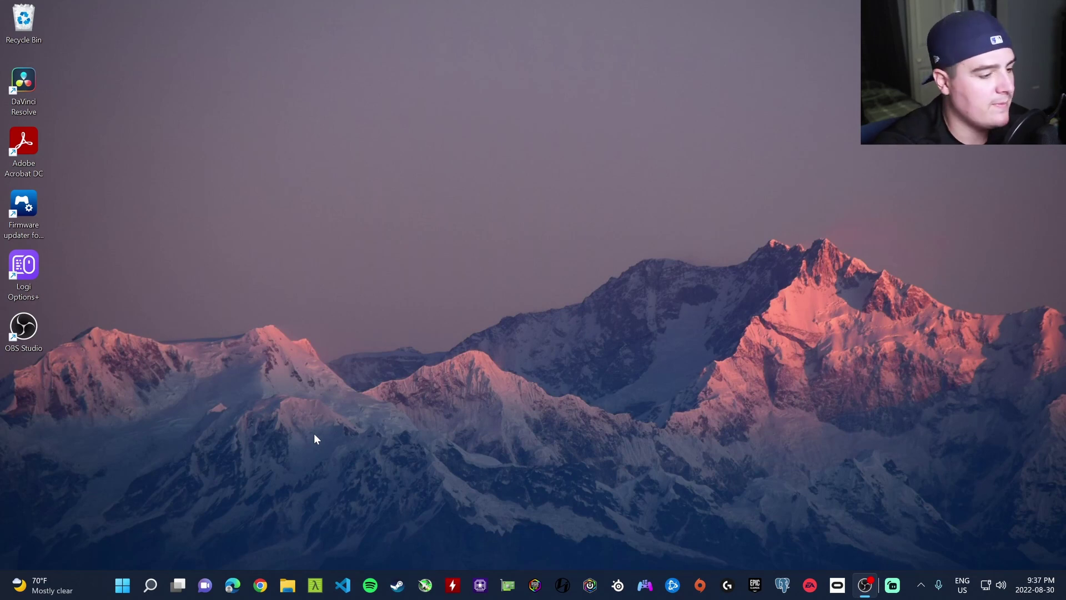
Open Chrome, search Google for "streamlabs" and open the official Streamlabs website
click(260, 585)
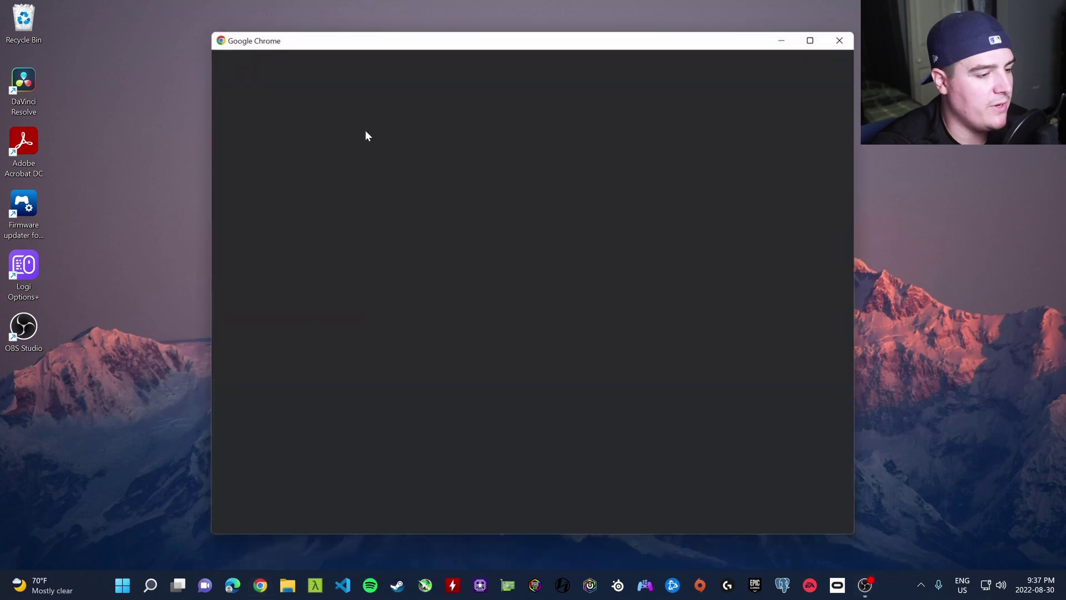
double_click(412, 41)
click(571, 374)
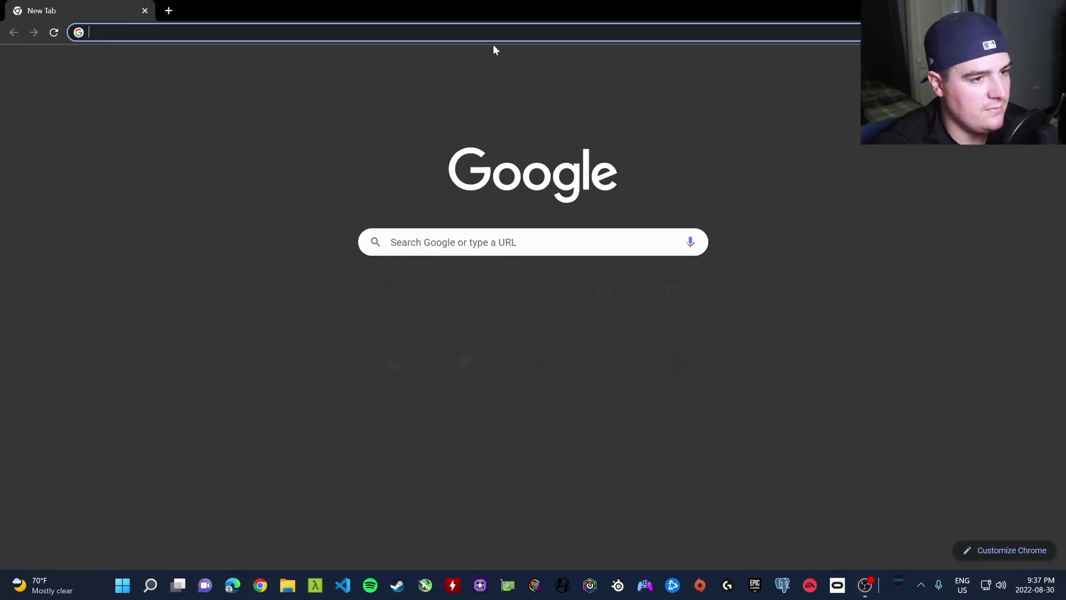
text(S)
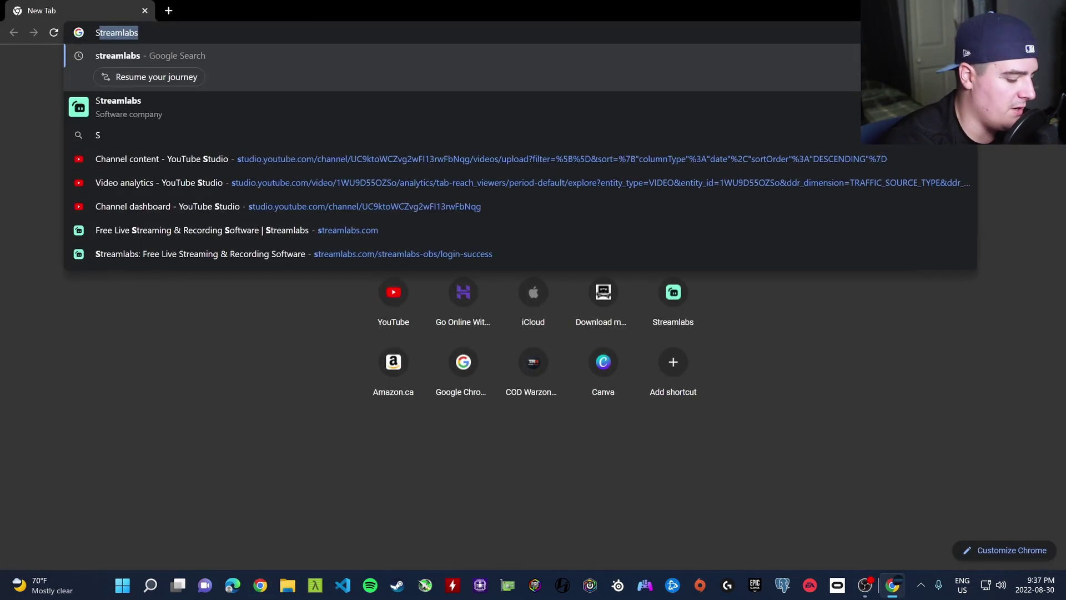
text(trea\)
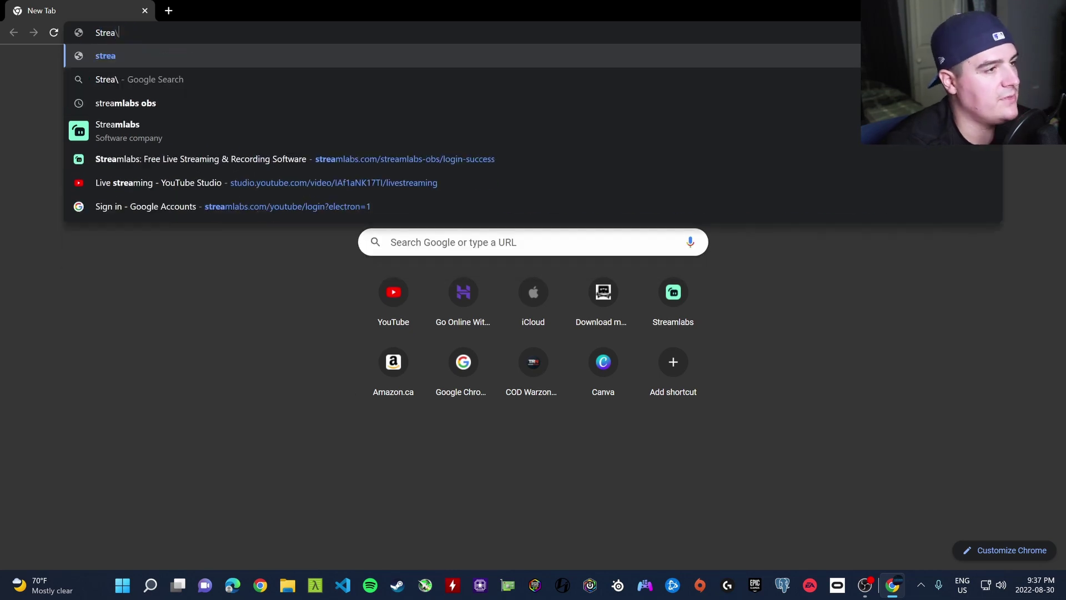
key(BackSpace)
key(Down)
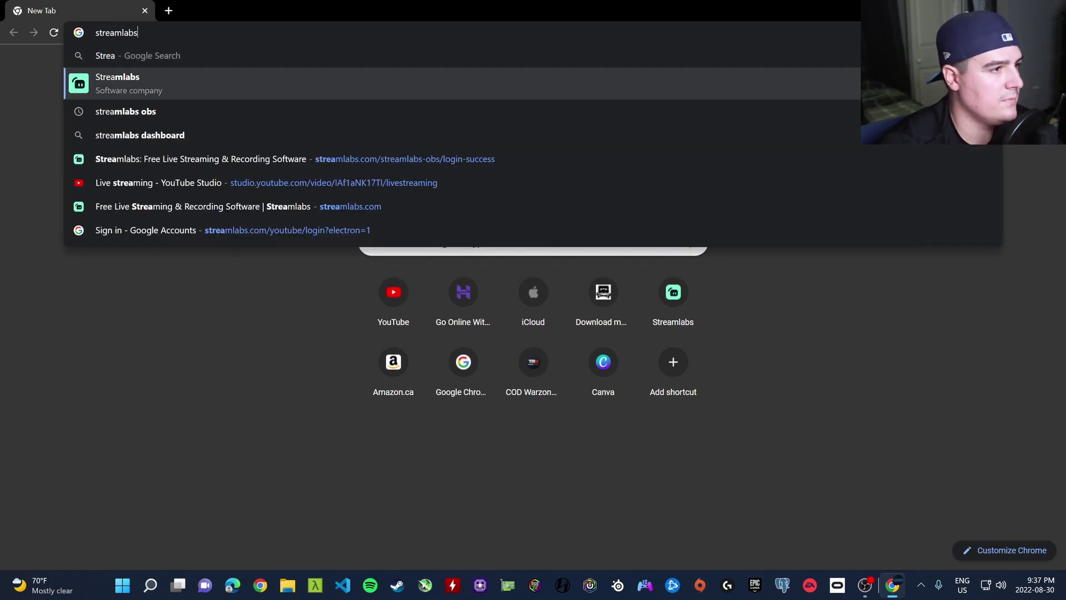
key(Return)
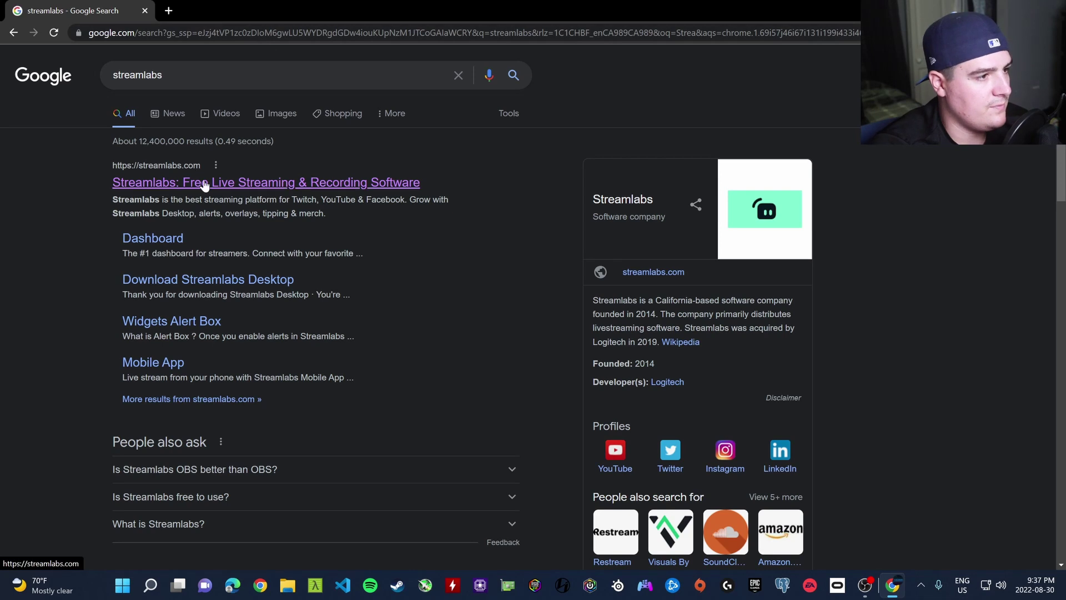
click(172, 184)
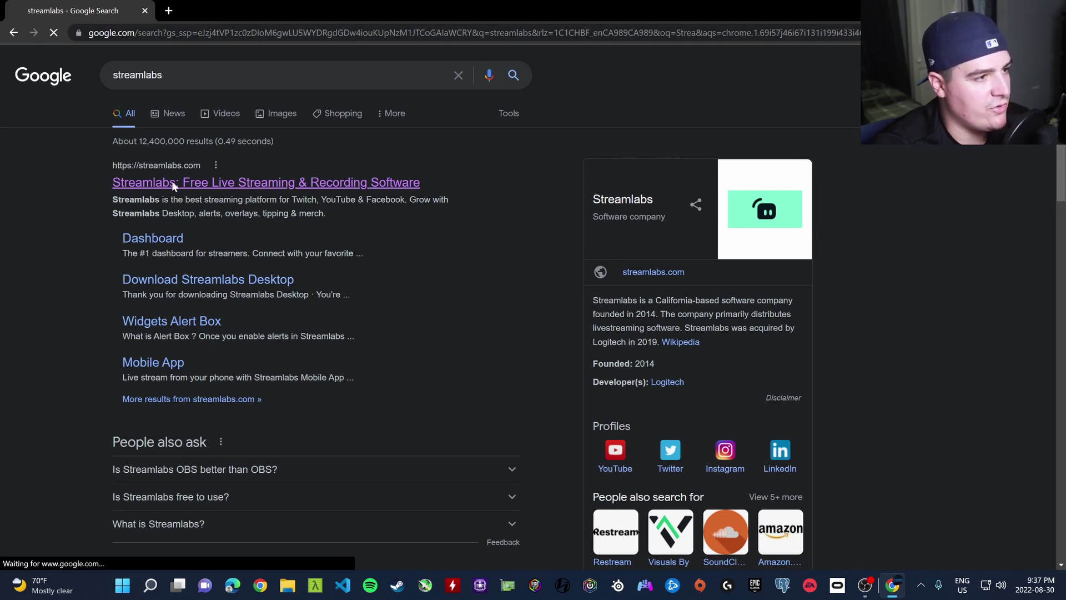
Download the Streamlabs Desktop installer, run it and accept the license agreement
mouse_move(466, 80)
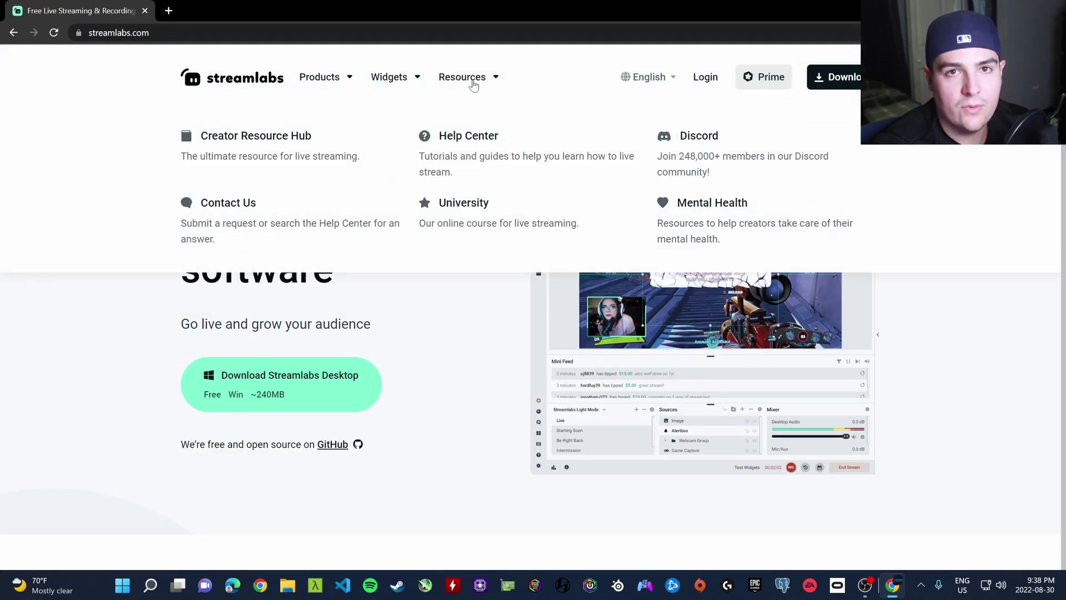
click(874, 78)
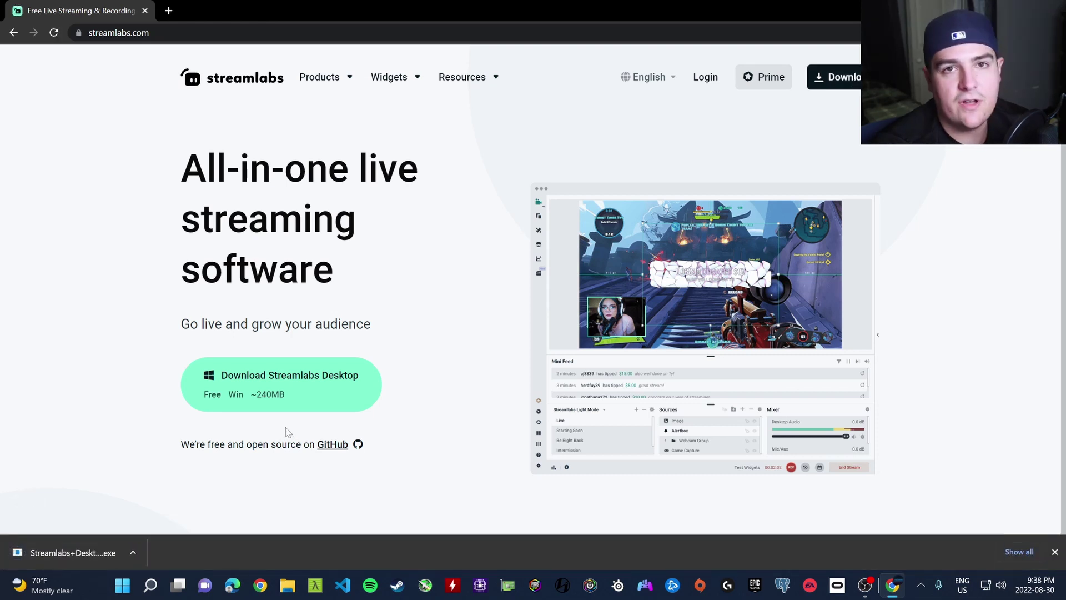
click(72, 552)
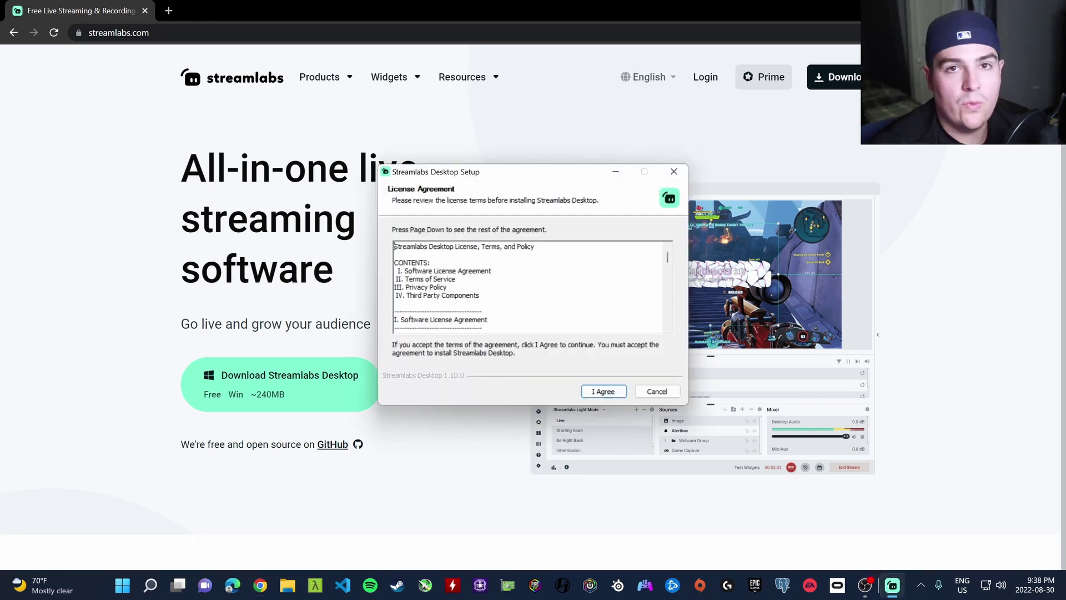
click(604, 392)
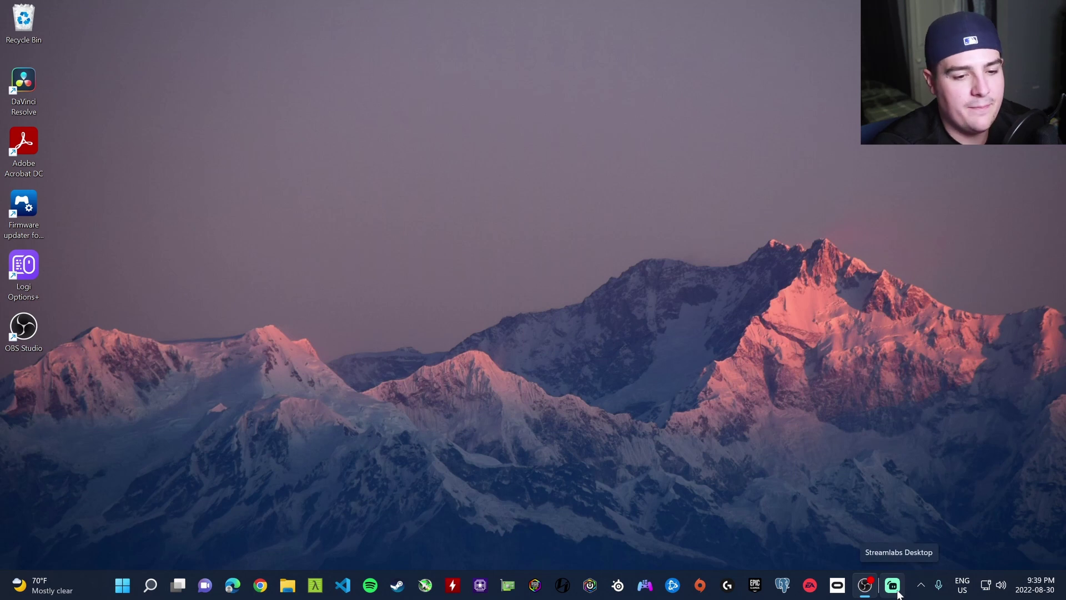
Launch Streamlabs Desktop and create a new scene named "Youtube" in the livestream collection
click(895, 590)
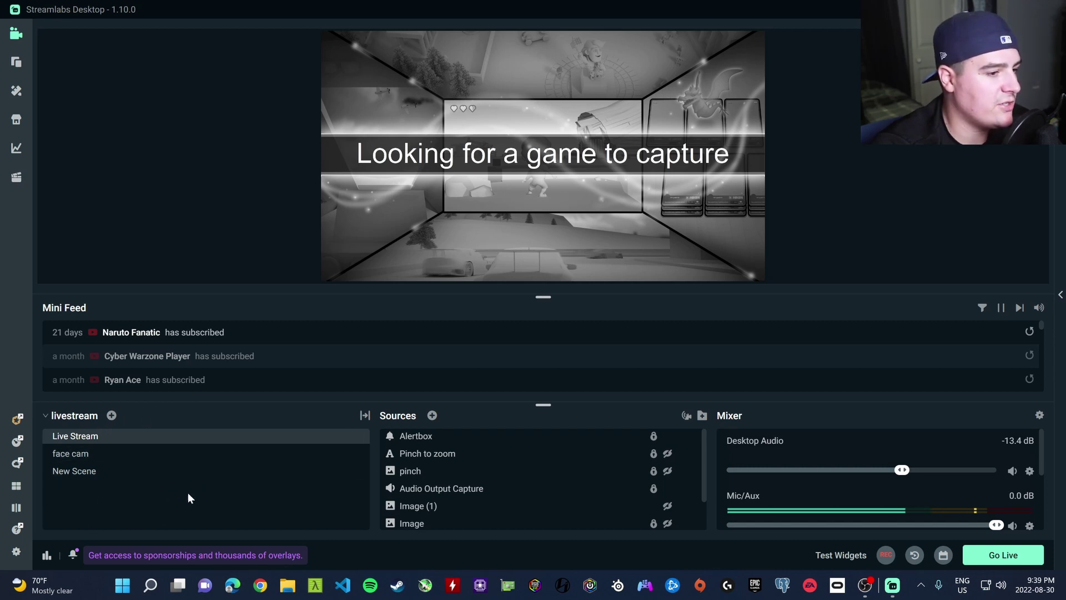
click(111, 416)
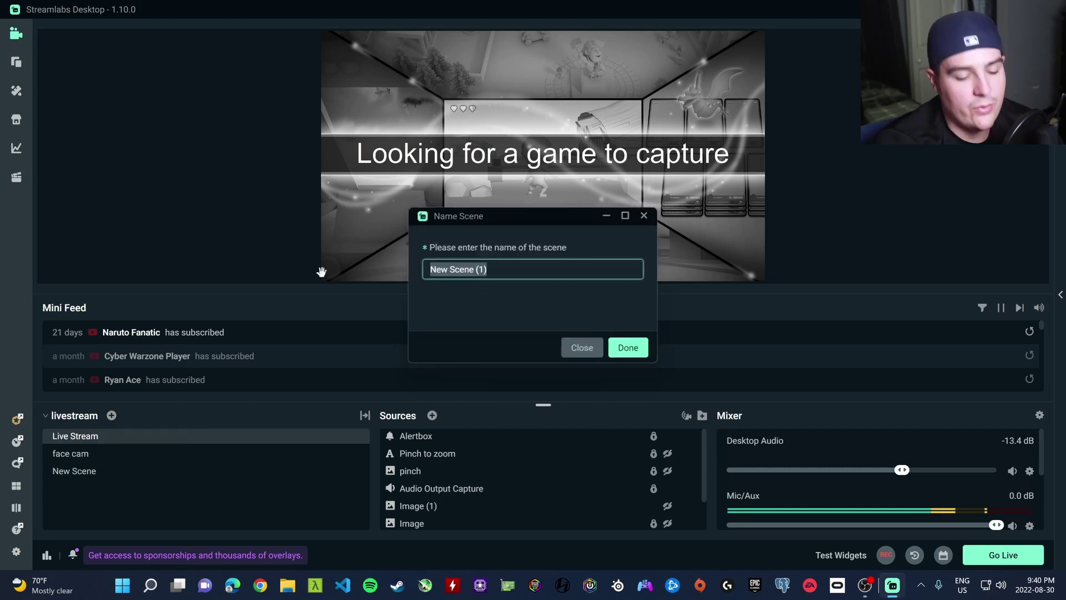
text(Youtube)
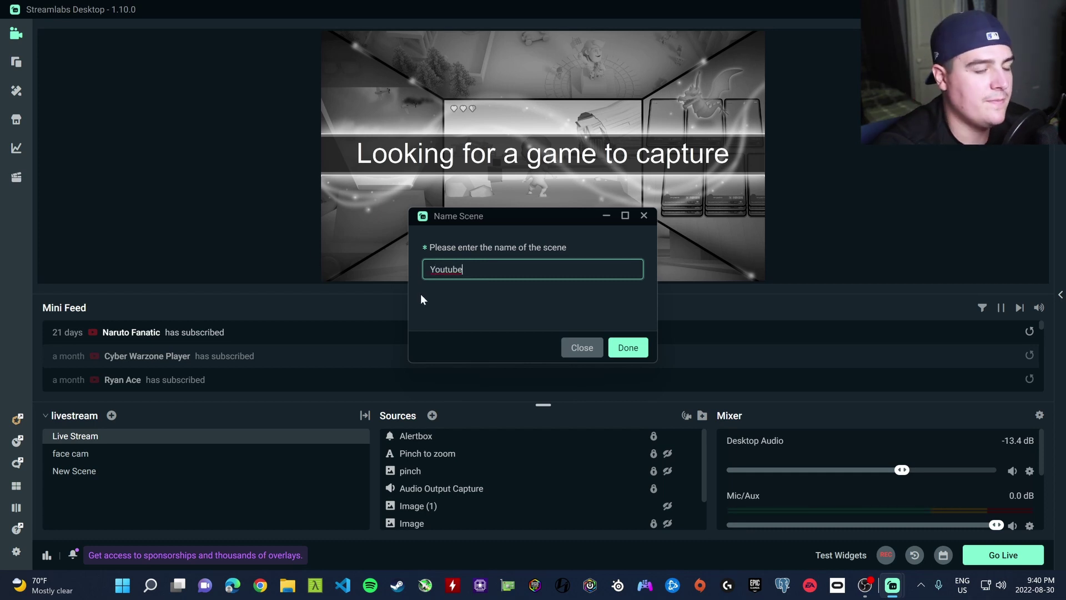
click(622, 347)
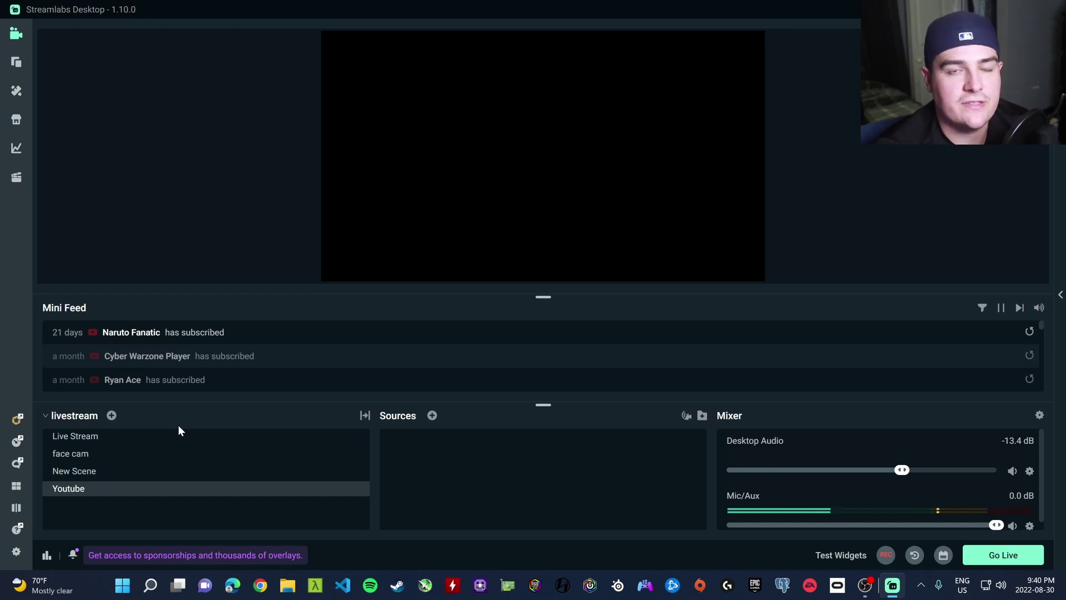
Add the existing Screen Capture source to the Youtube scene, filling the canvas
click(432, 416)
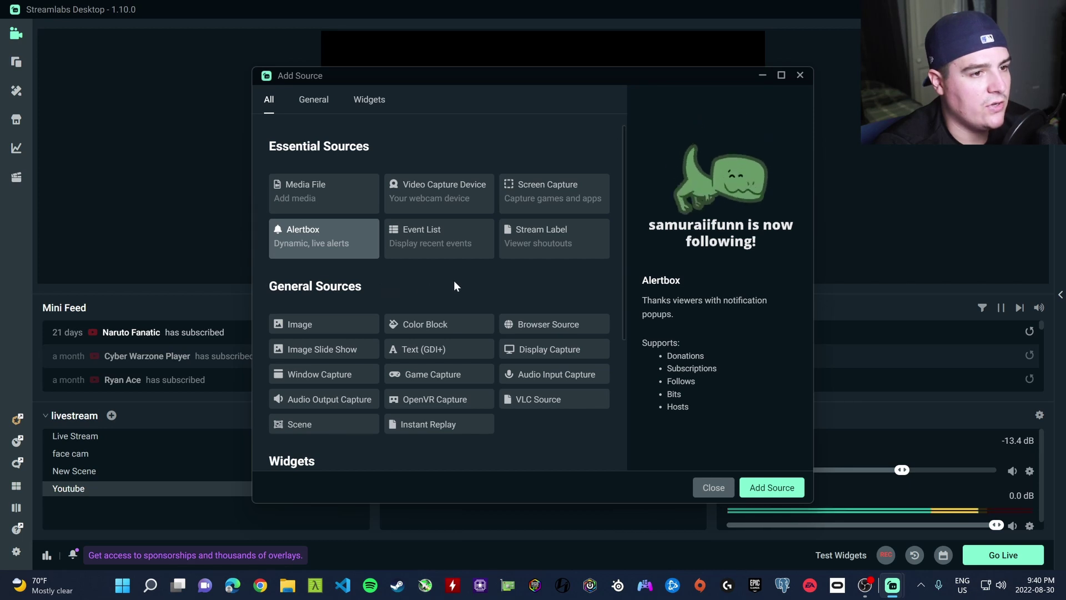
click(554, 204)
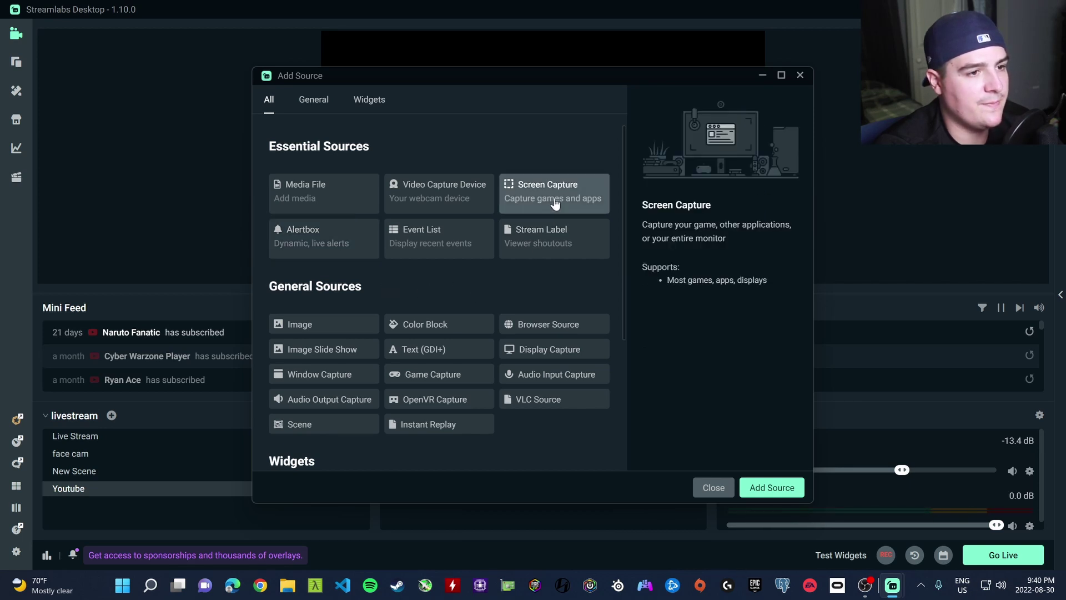
click(772, 488)
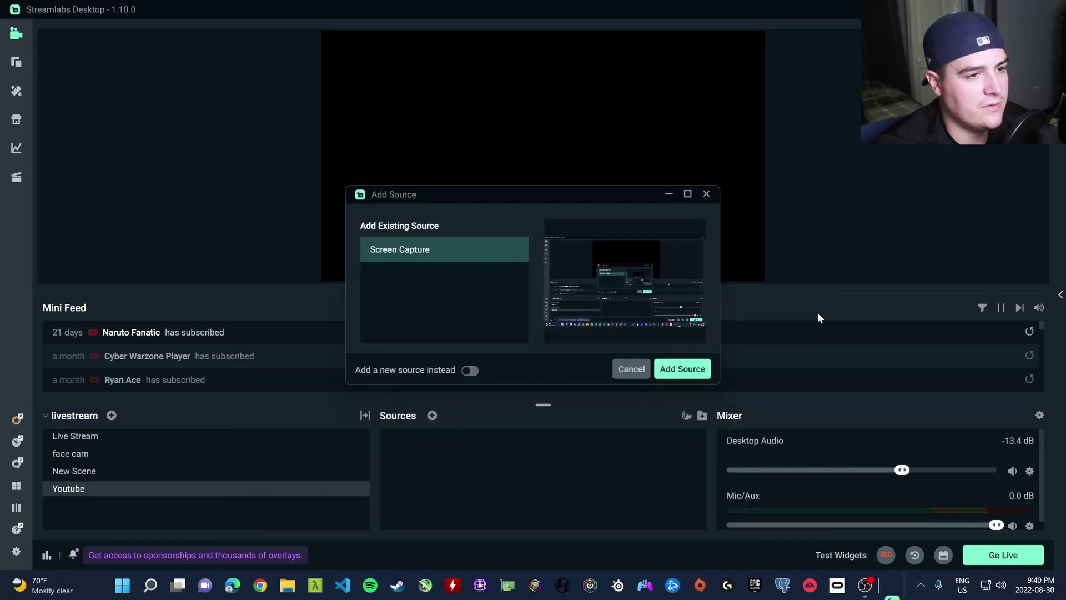
drag(423, 199, 407, 201)
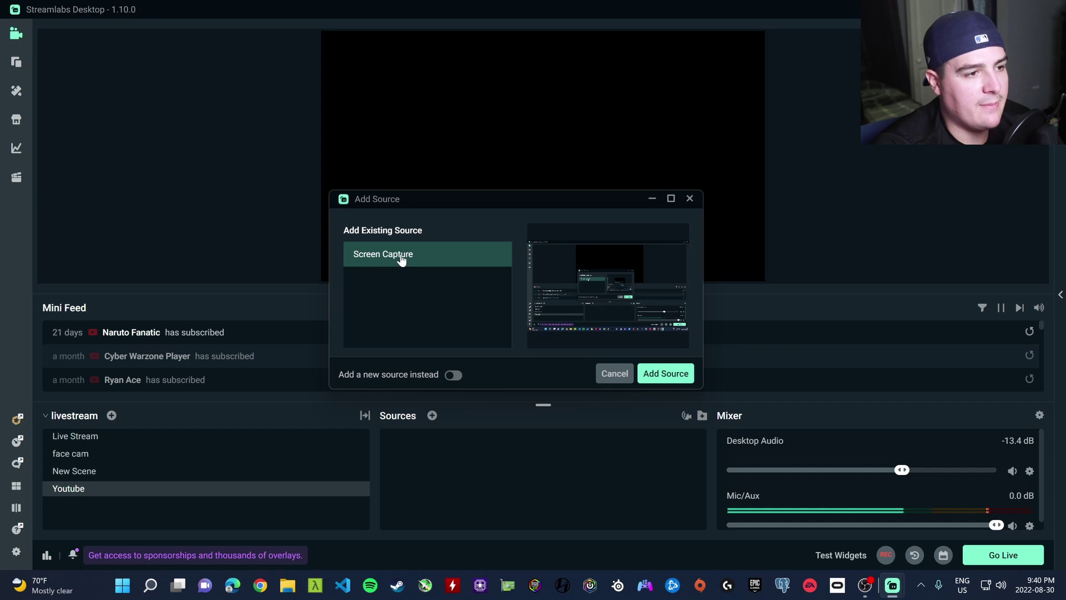
click(665, 374)
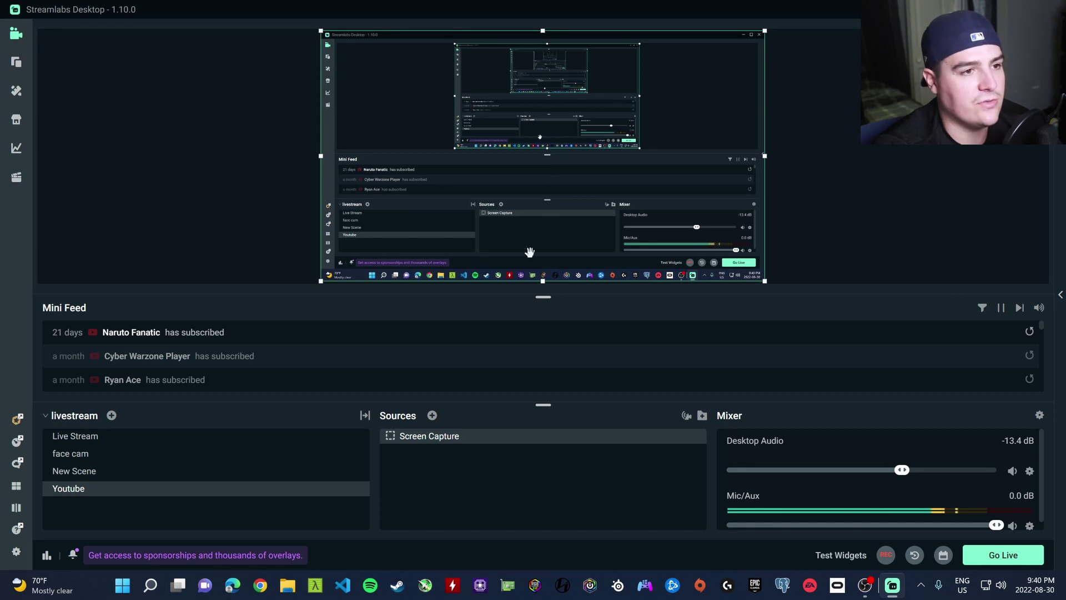
mouse_move(561, 32)
mouse_down()
mouse_move(557, 50)
mouse_move(550, 38)
mouse_move(563, 45)
mouse_move(562, 34)
mouse_up()
mouse_move(764, 32)
mouse_down()
mouse_move(516, 116)
mouse_move(764, 31)
mouse_up()
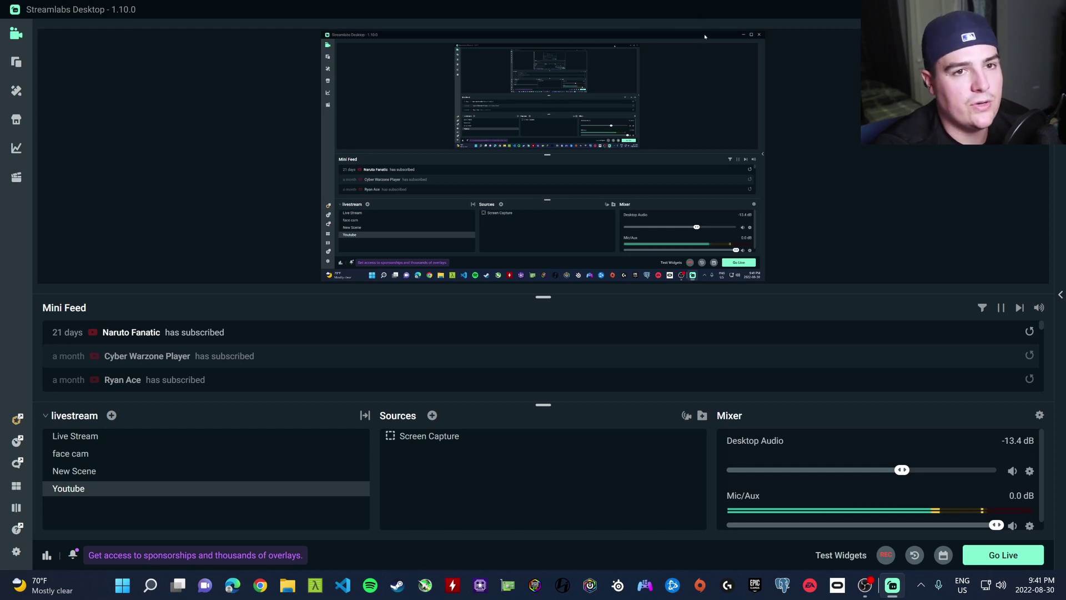
Test the screen capture by moving the Streamlabs window aside, opening File Explorer over it and closing it again
drag(778, 14, 690, 209)
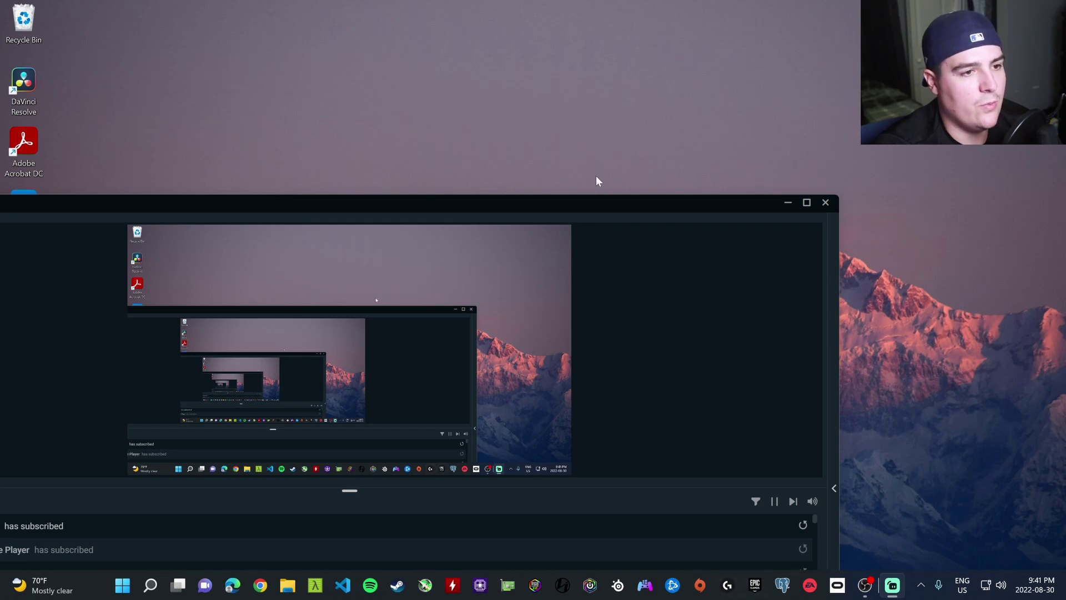
click(287, 585)
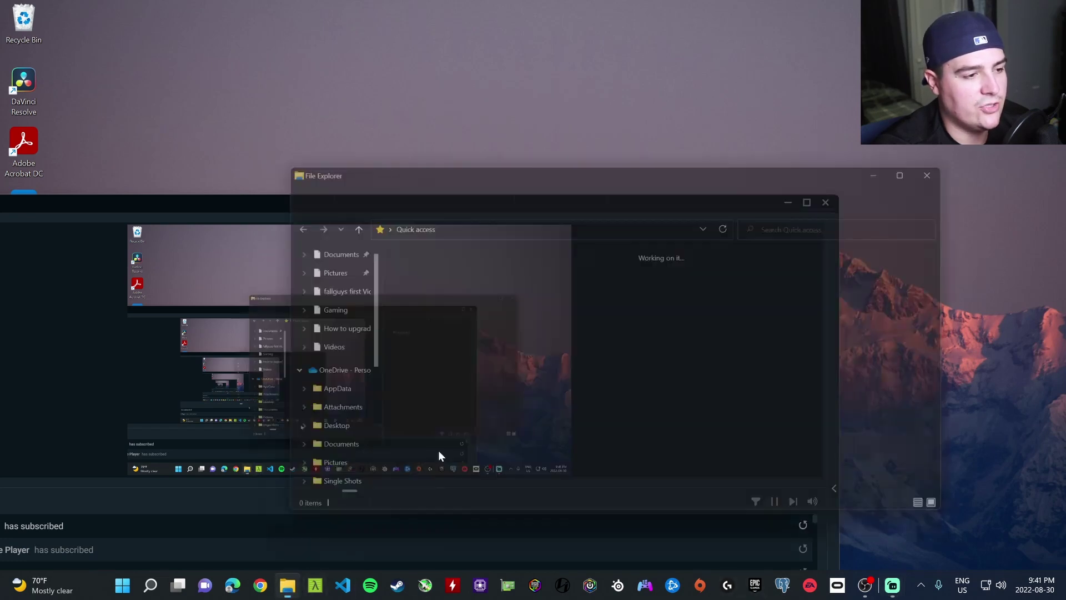
drag(591, 166, 619, 103)
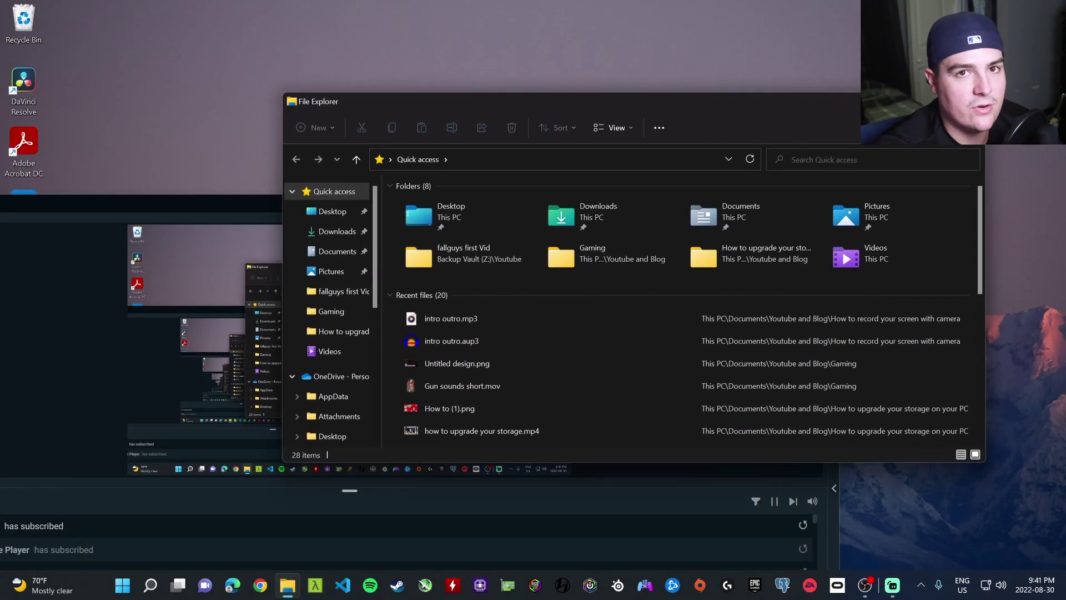
click(971, 101)
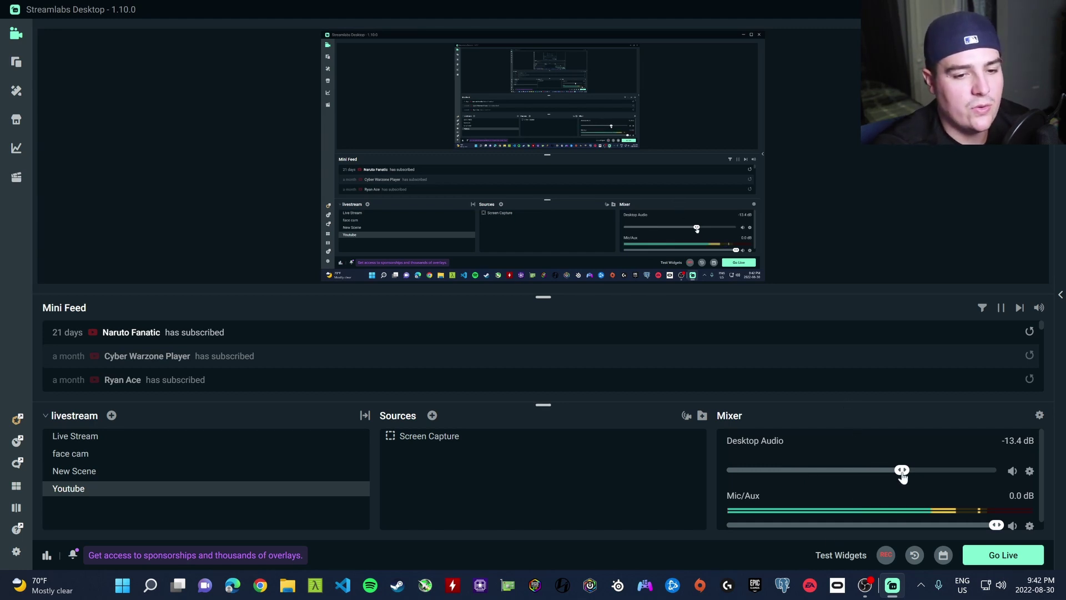
Set the Desktop Audio mixer level to -13.0 dB and test it with the Windows volume at 80
mouse_move(901, 469)
mouse_down()
mouse_move(892, 478)
mouse_move(905, 472)
mouse_up()
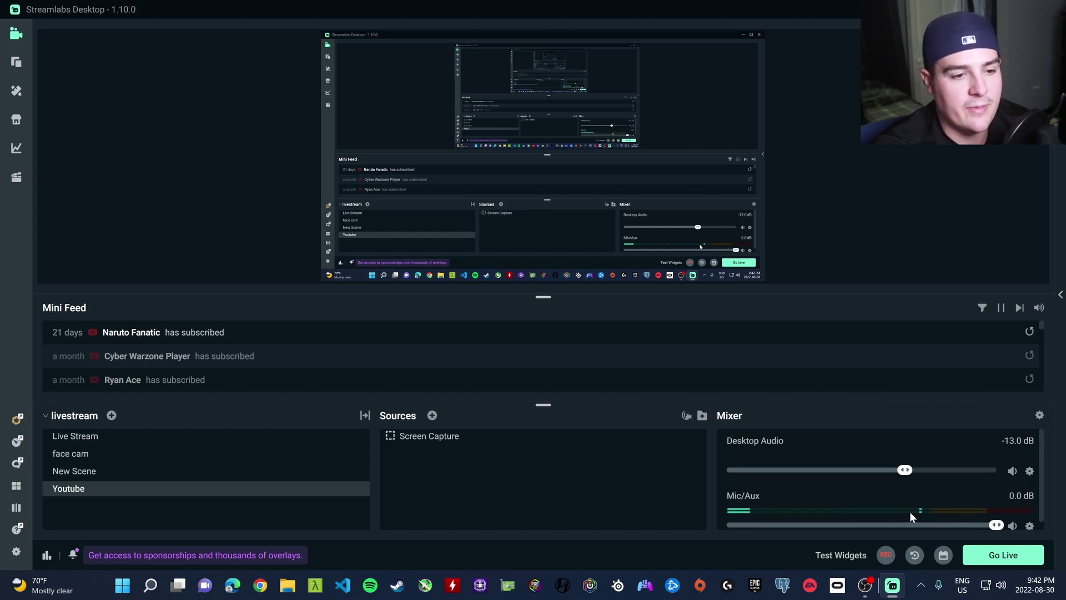
click(994, 584)
mouse_move(990, 509)
mouse_down()
mouse_move(1001, 507)
mouse_move(970, 509)
mouse_move(991, 508)
mouse_up()
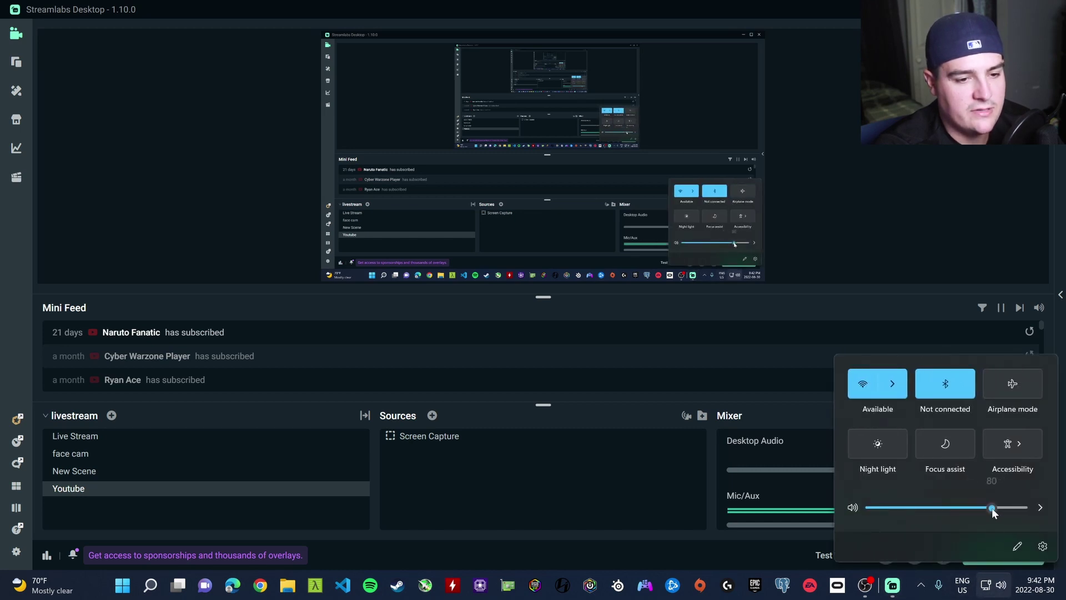
click(775, 434)
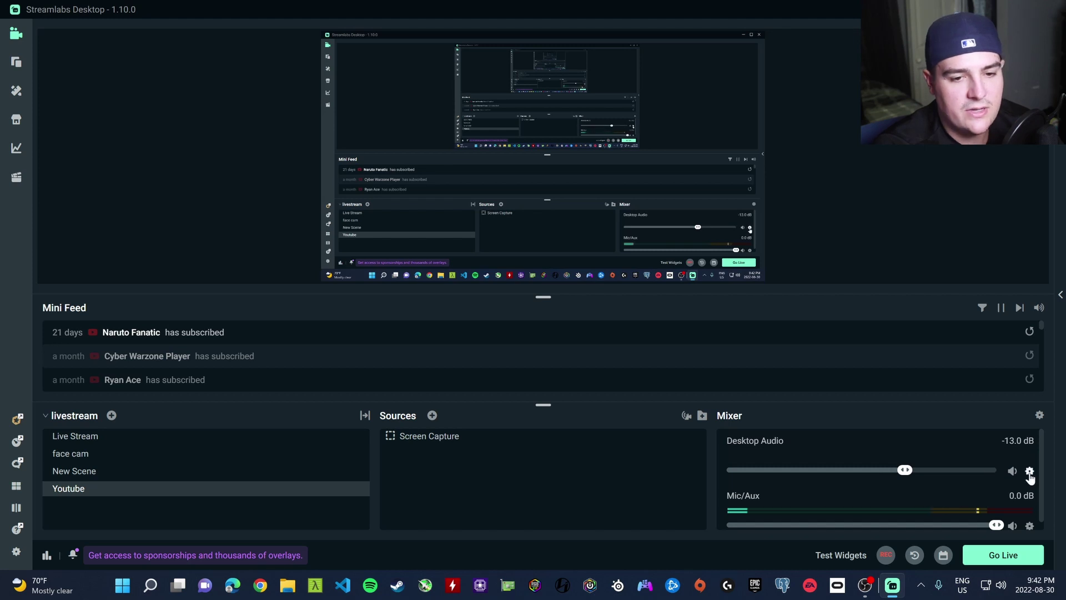
Change the Desktop Audio source's device to Speakers (Realtek(R) Audio) in its properties and close the audio settings
click(1030, 472)
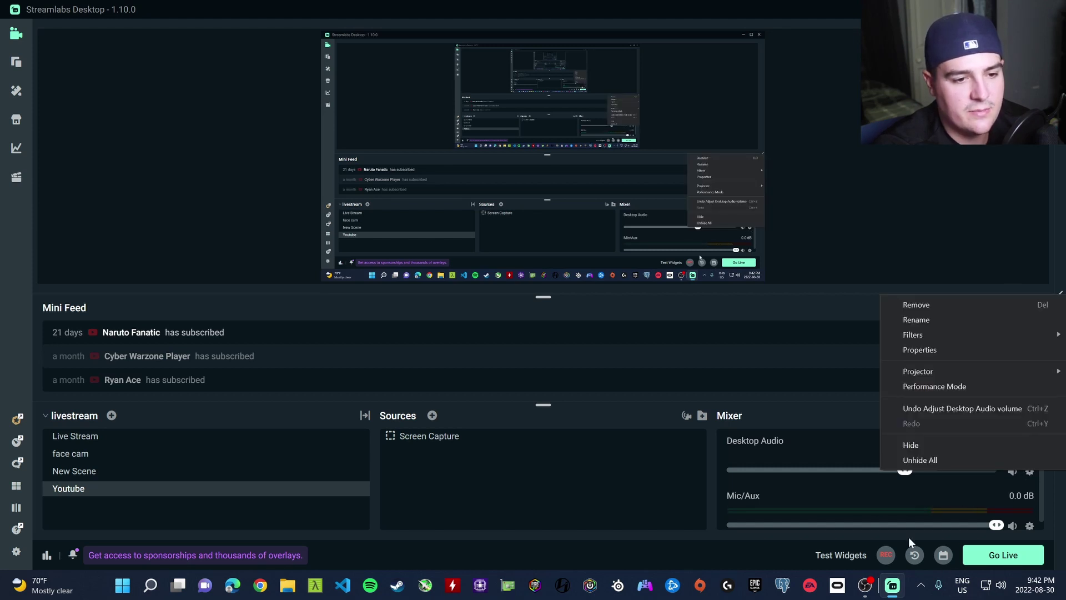
click(937, 350)
click(517, 220)
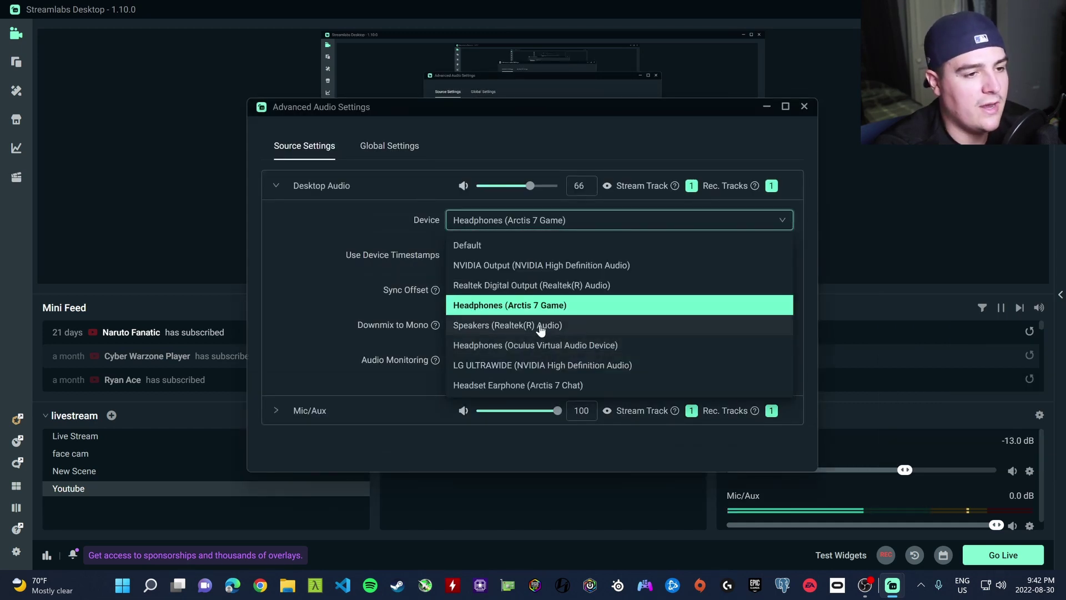
click(526, 327)
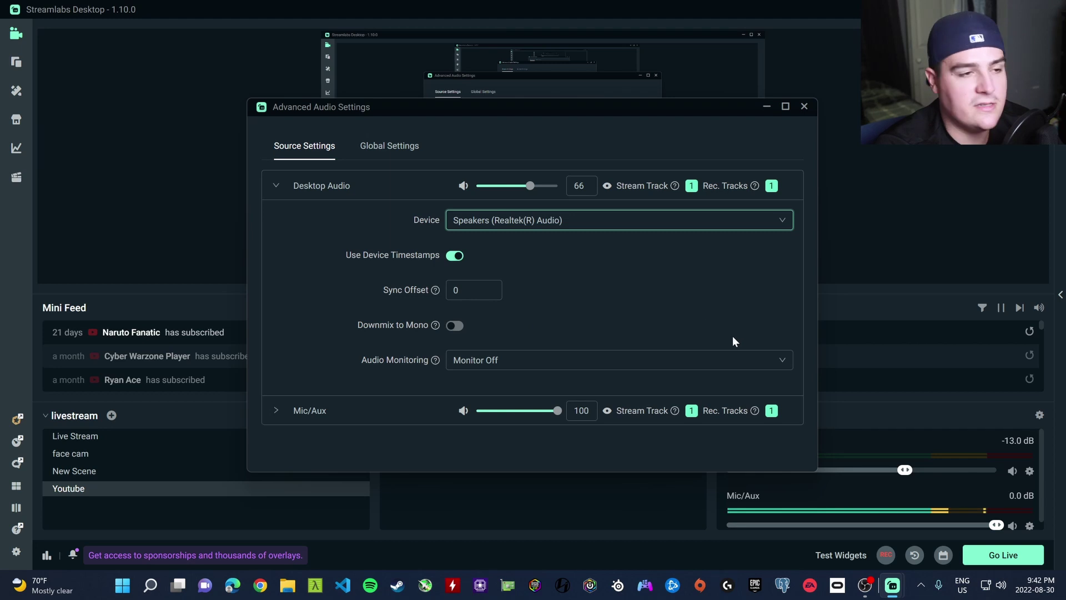
click(805, 109)
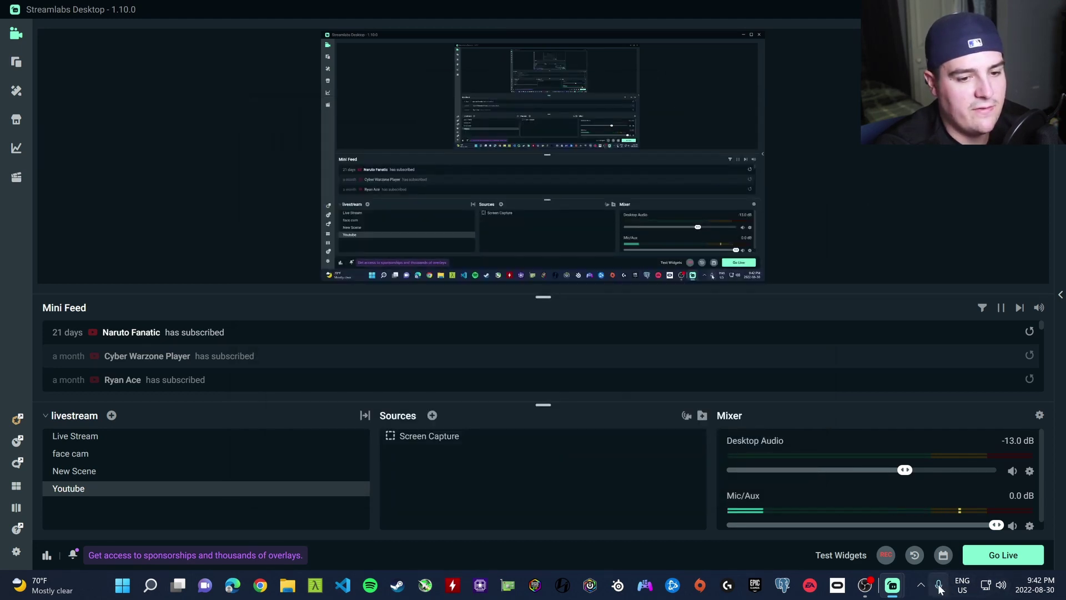
Lower the Windows system volume slightly to test the Desktop Audio level meter
click(991, 585)
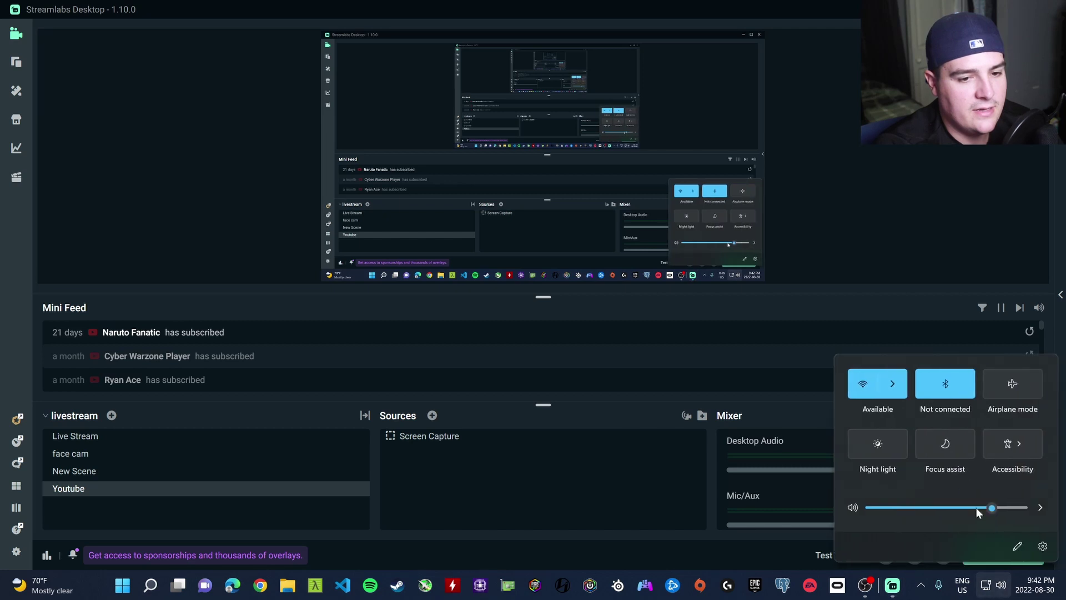
click(977, 508)
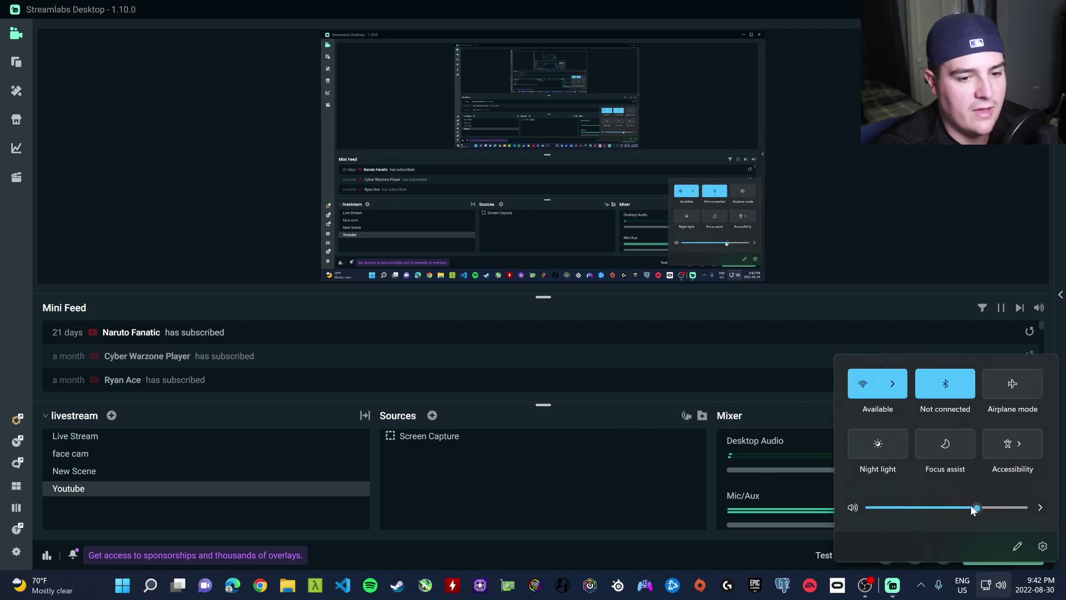
click(971, 507)
click(899, 315)
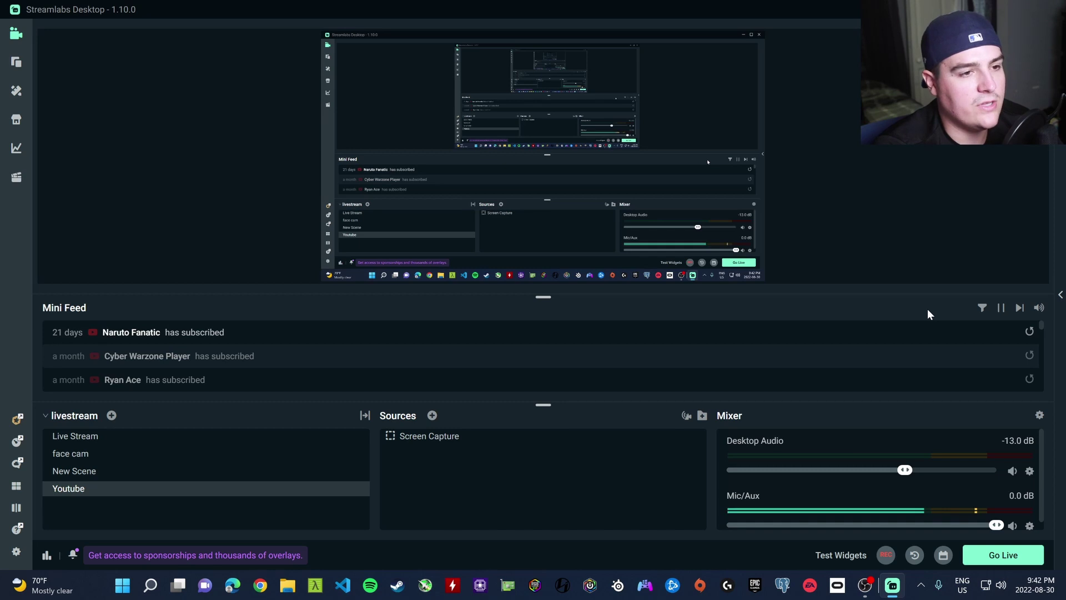
Examine the Recording output settings, including the recording path, format, rate control, bitrate and the available encoder options
click(23, 554)
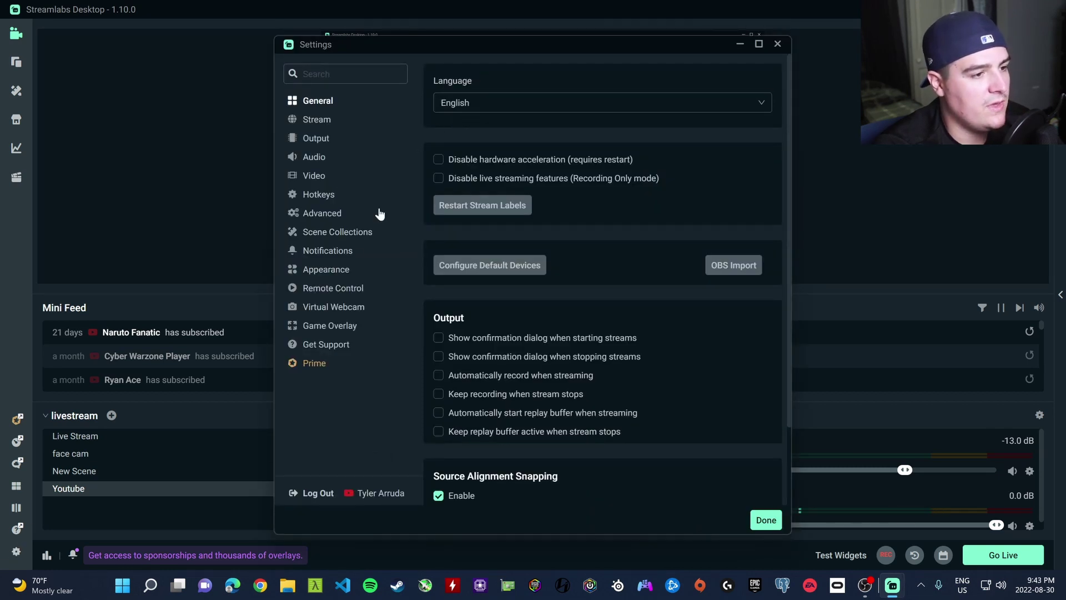
click(316, 138)
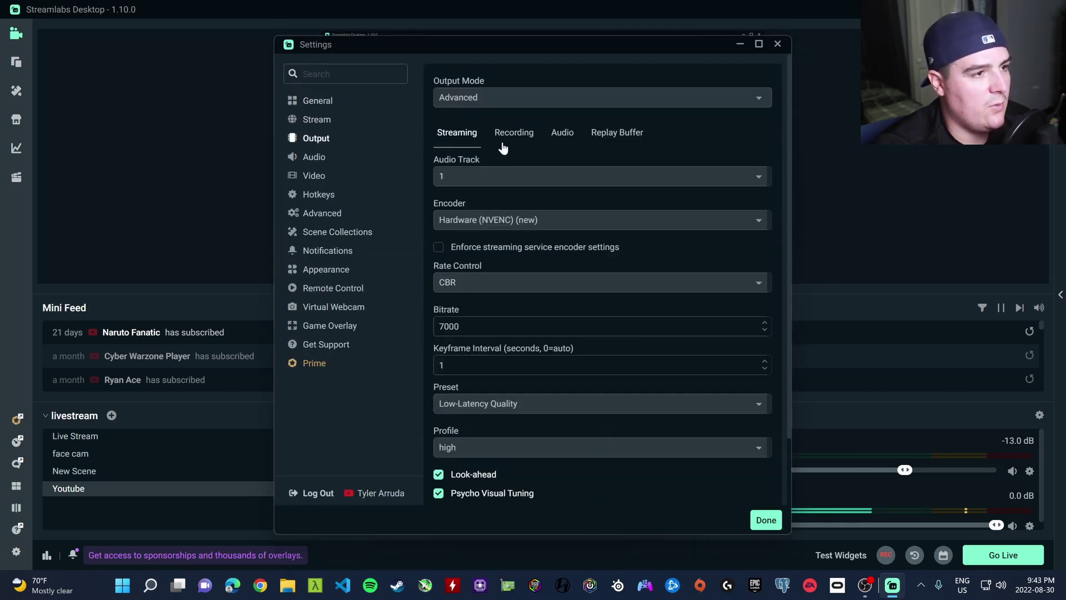
click(498, 135)
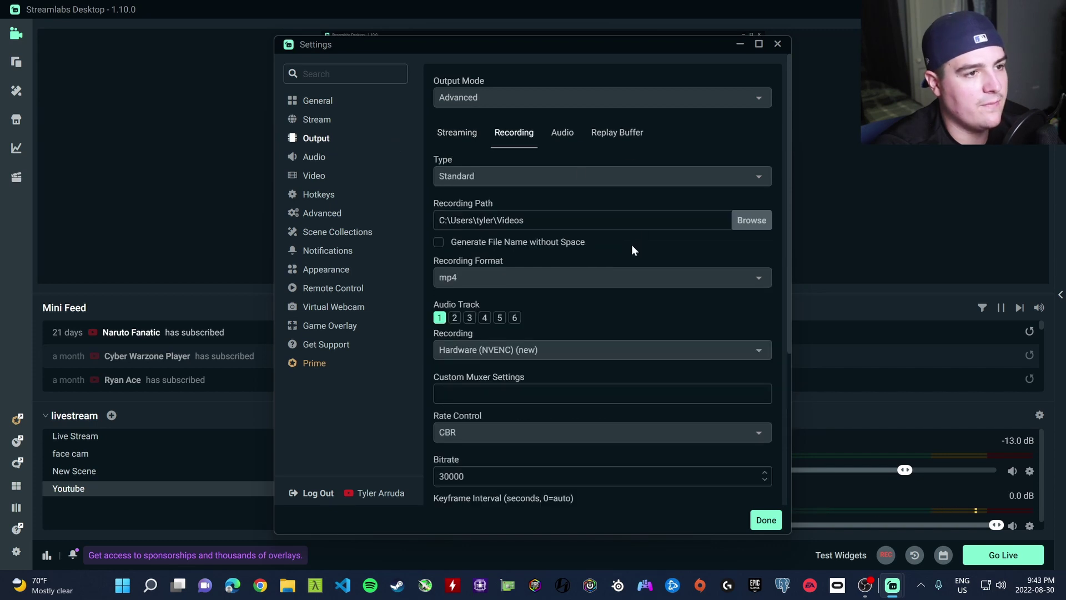
scroll(553, 181, down, 1)
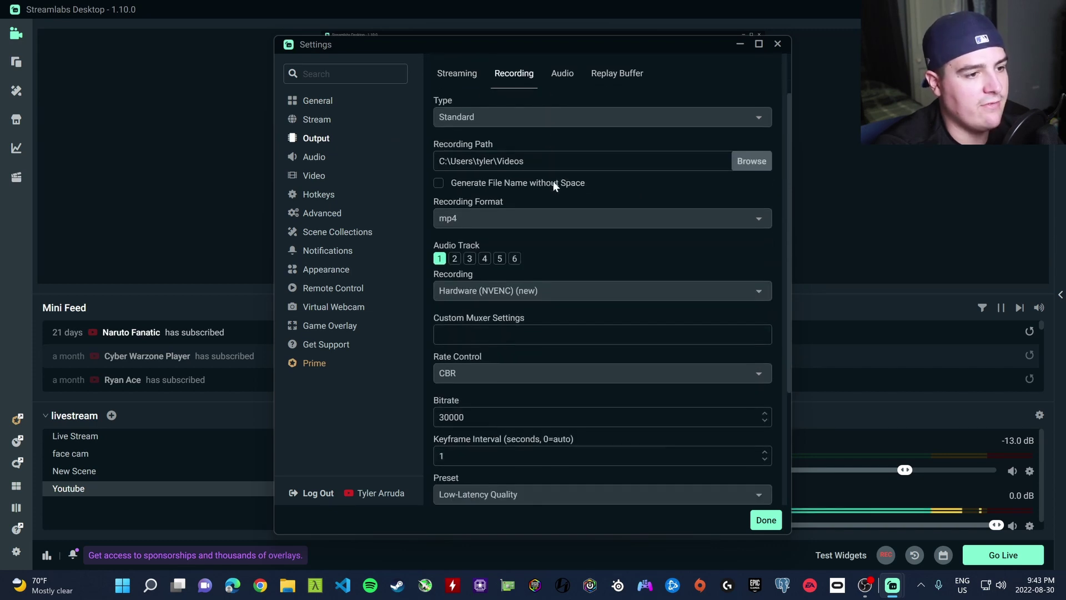
scroll(490, 271, up, 1)
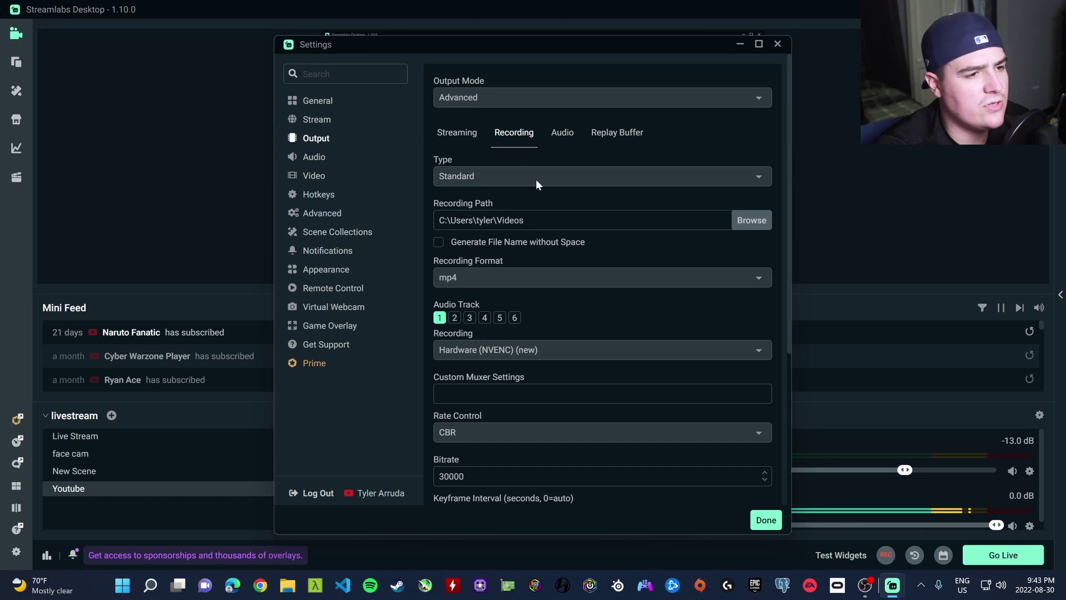
scroll(532, 184, down, 1)
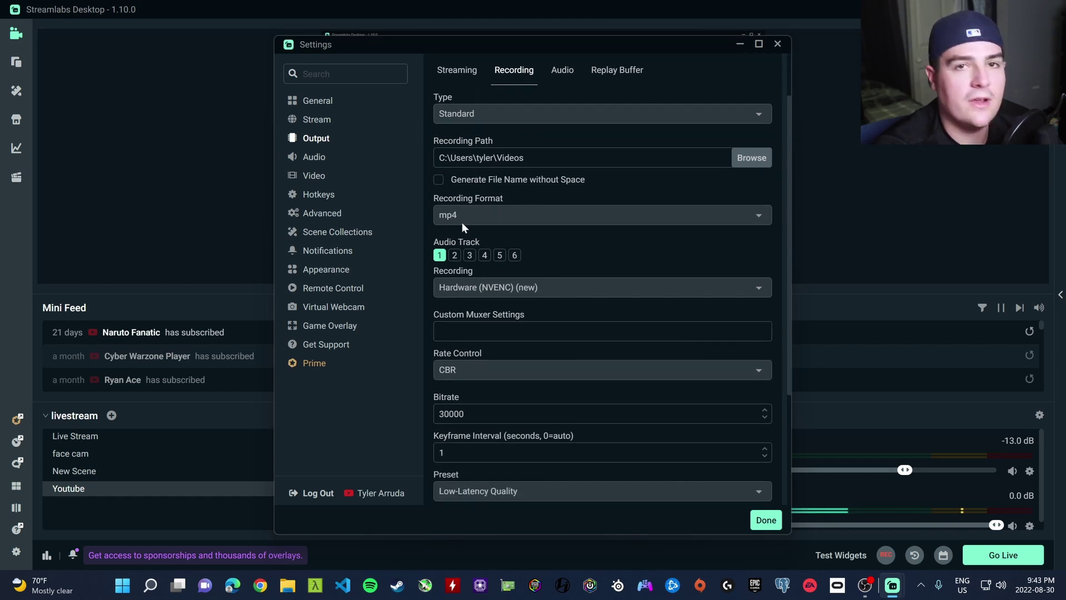
scroll(477, 226, down, 1)
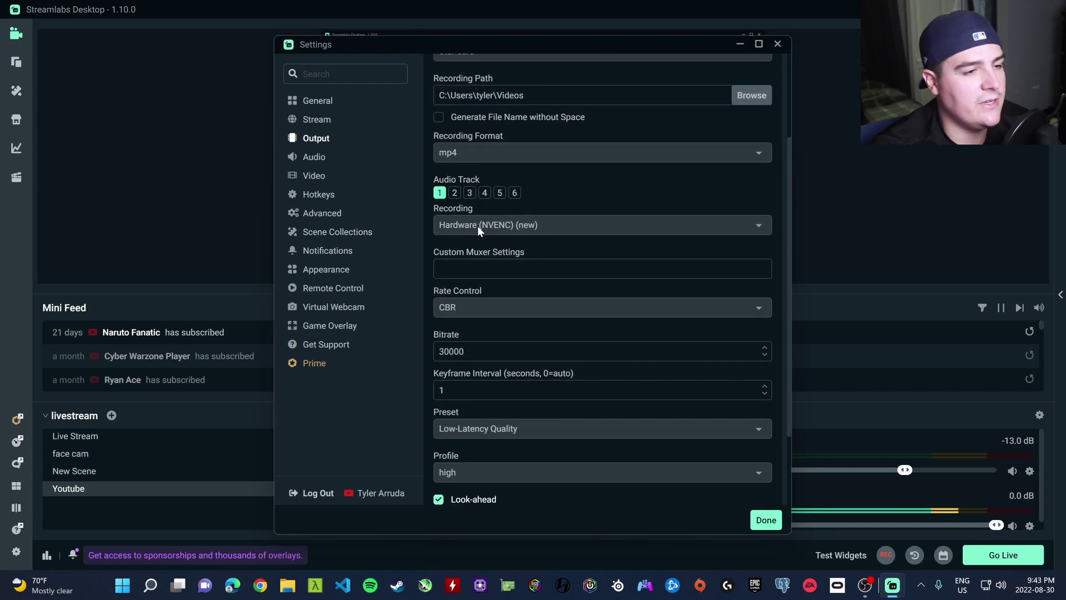
click(511, 225)
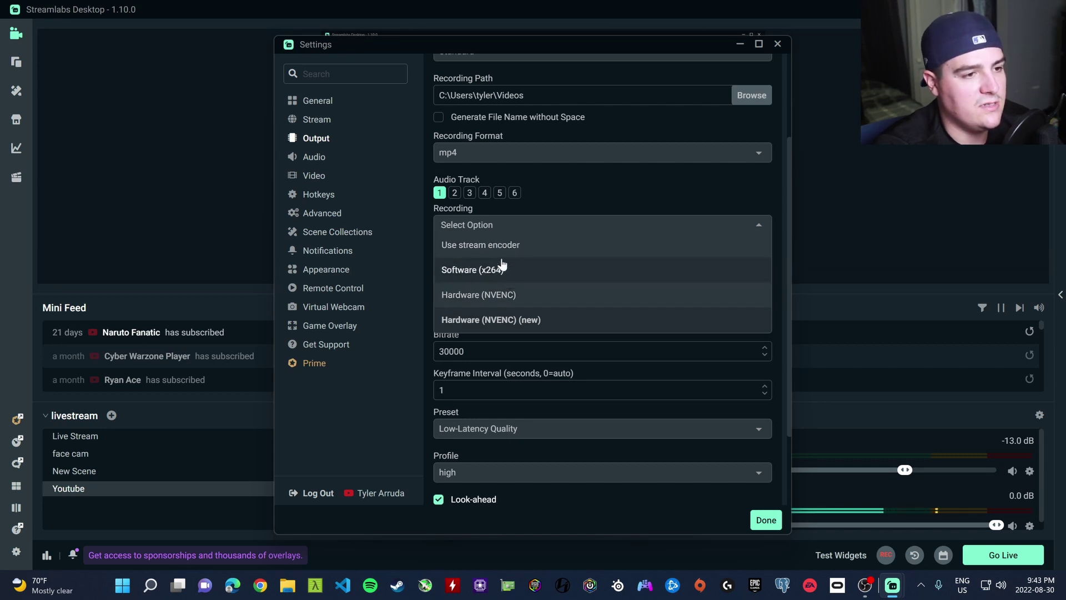
click(589, 199)
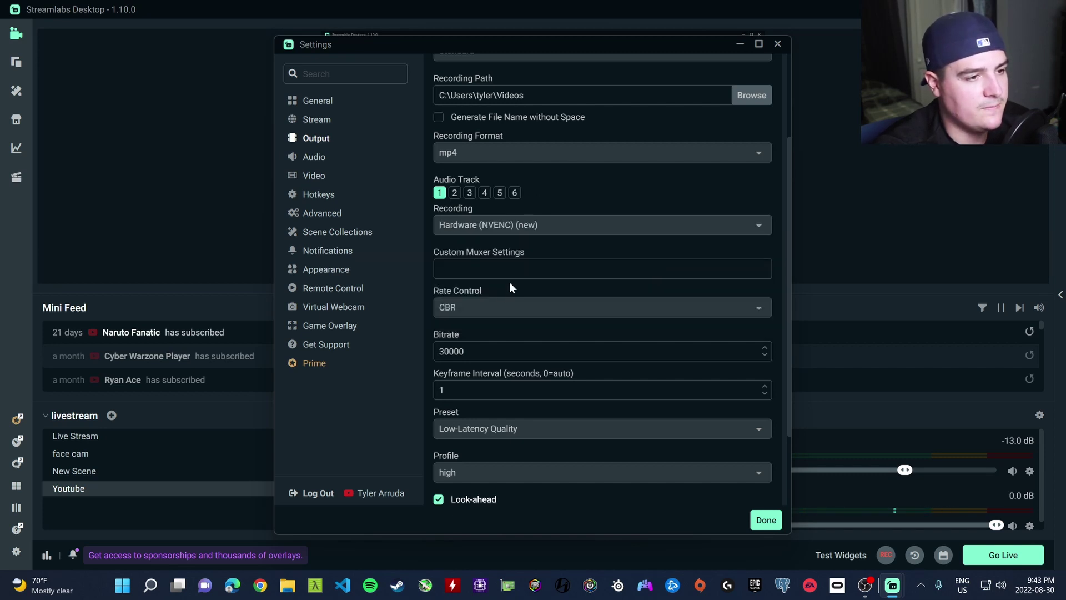
scroll(509, 287, up, 3)
Select 2560x1440 as the base canvas resolution in the video settings and close the settings
click(323, 177)
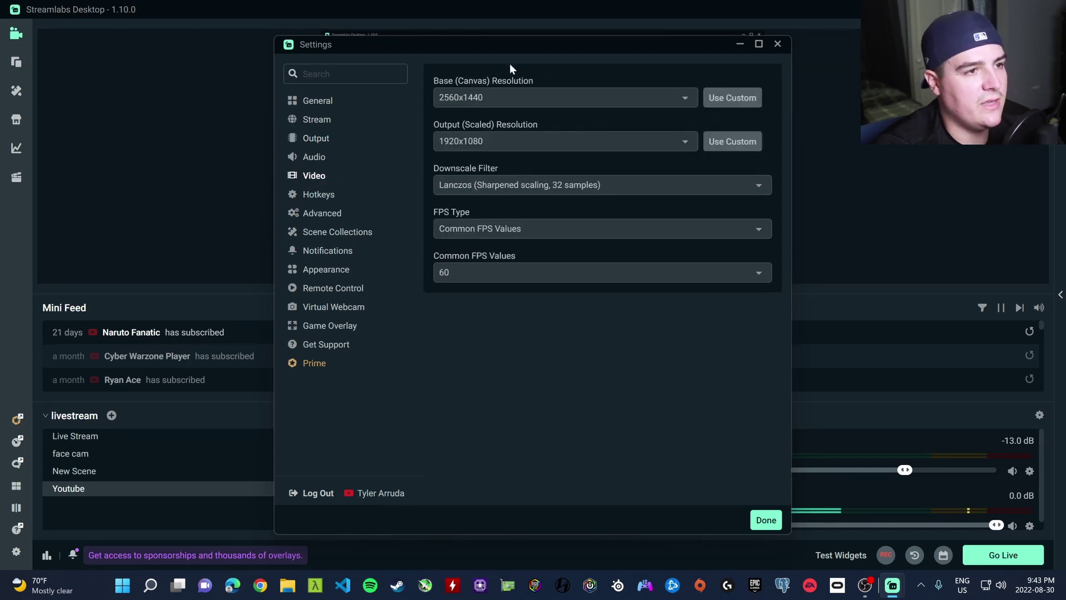
drag(520, 44, 438, 86)
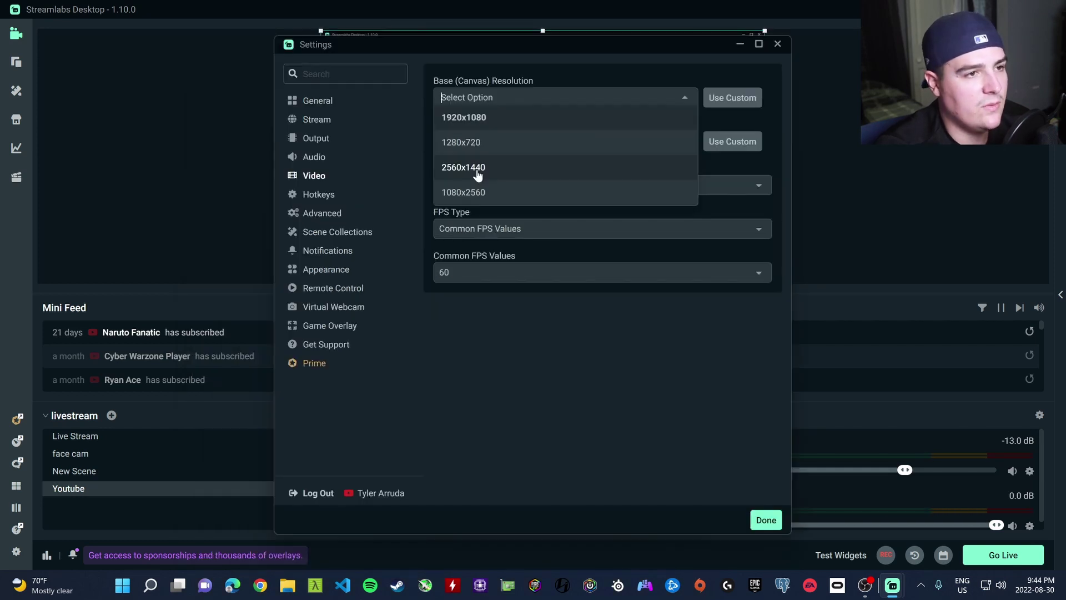
click(477, 174)
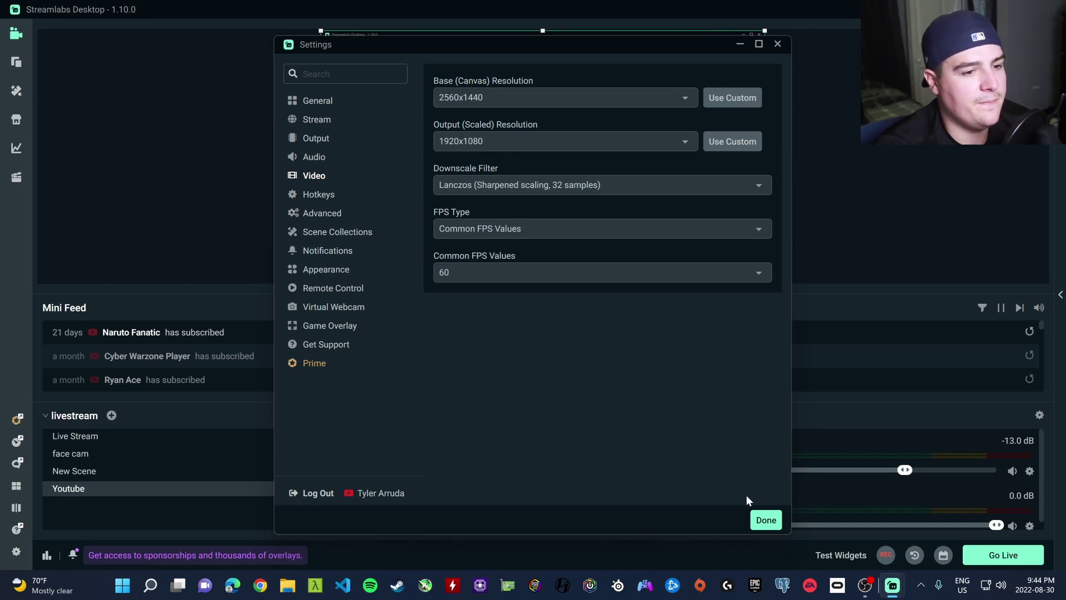
click(767, 521)
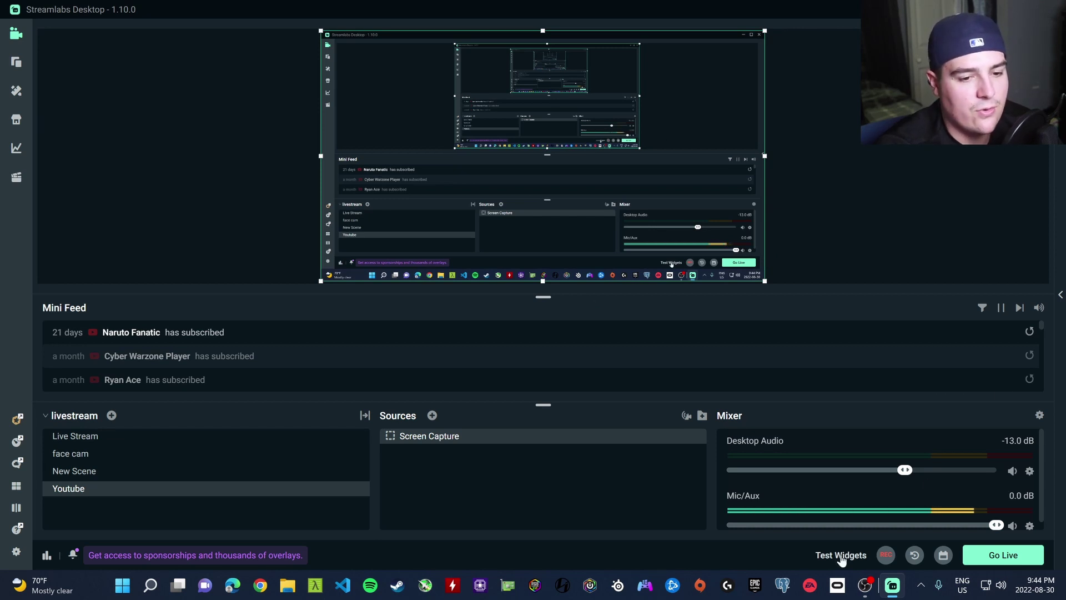
Start a test recording and, with Streamlabs minimized, switch to Chrome to browse the YouTube channel's home page
click(885, 554)
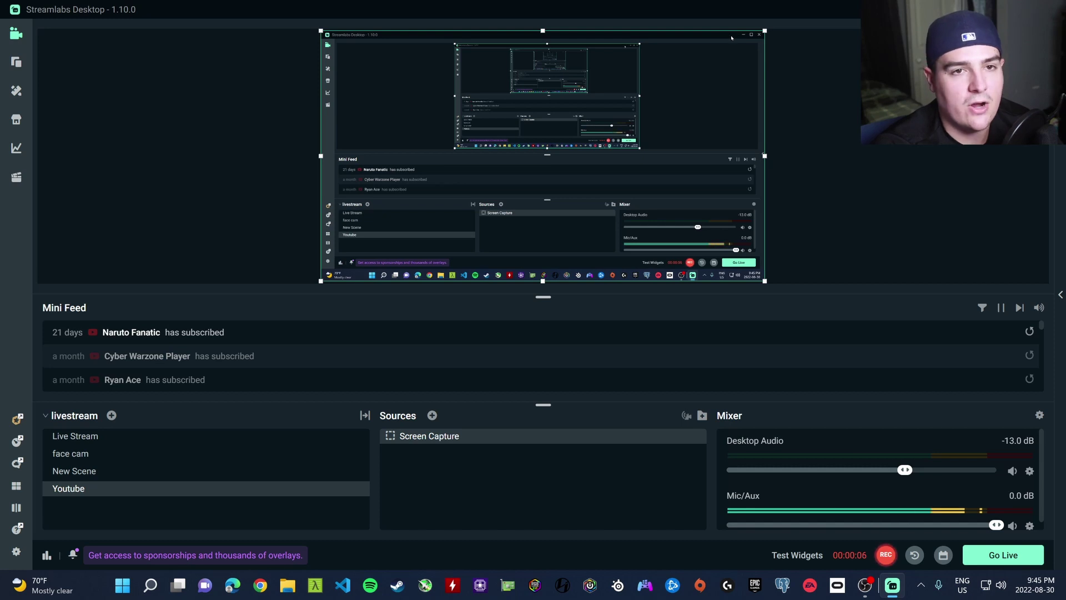
click(1016, 10)
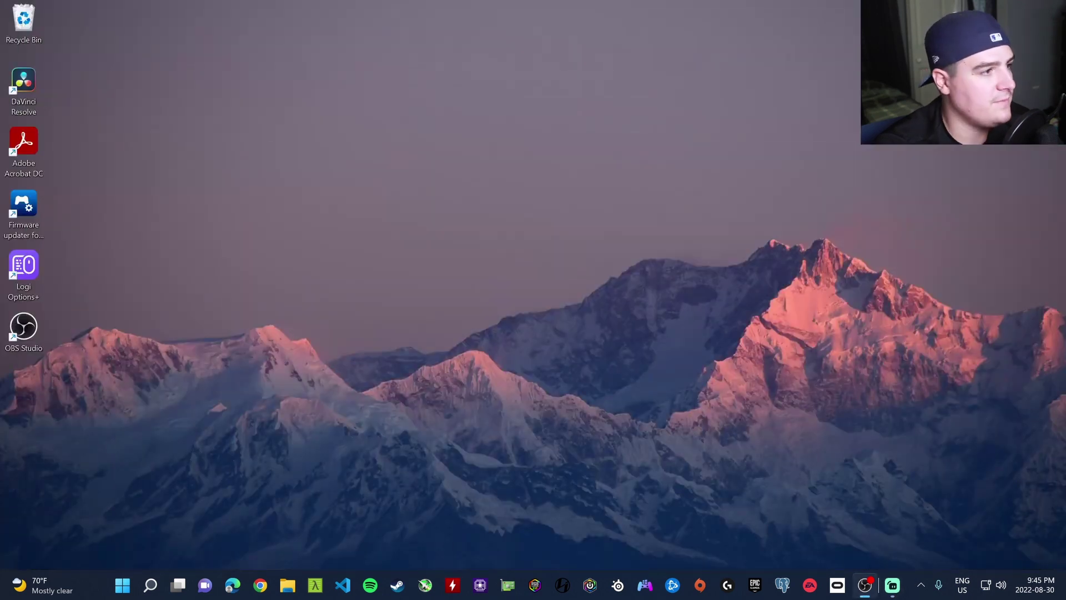
click(266, 587)
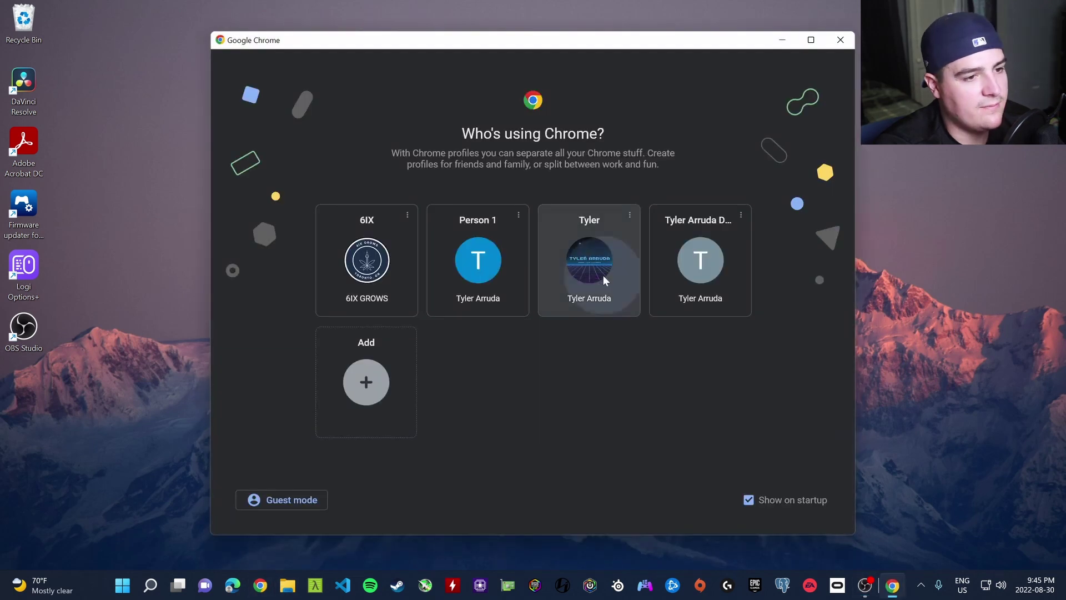
click(604, 280)
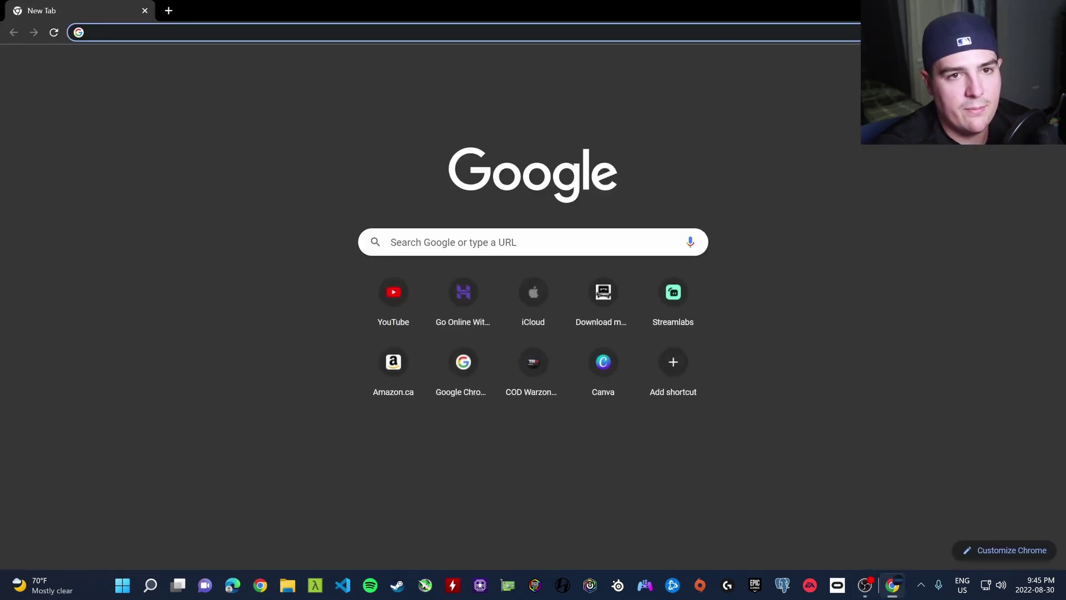
click(393, 294)
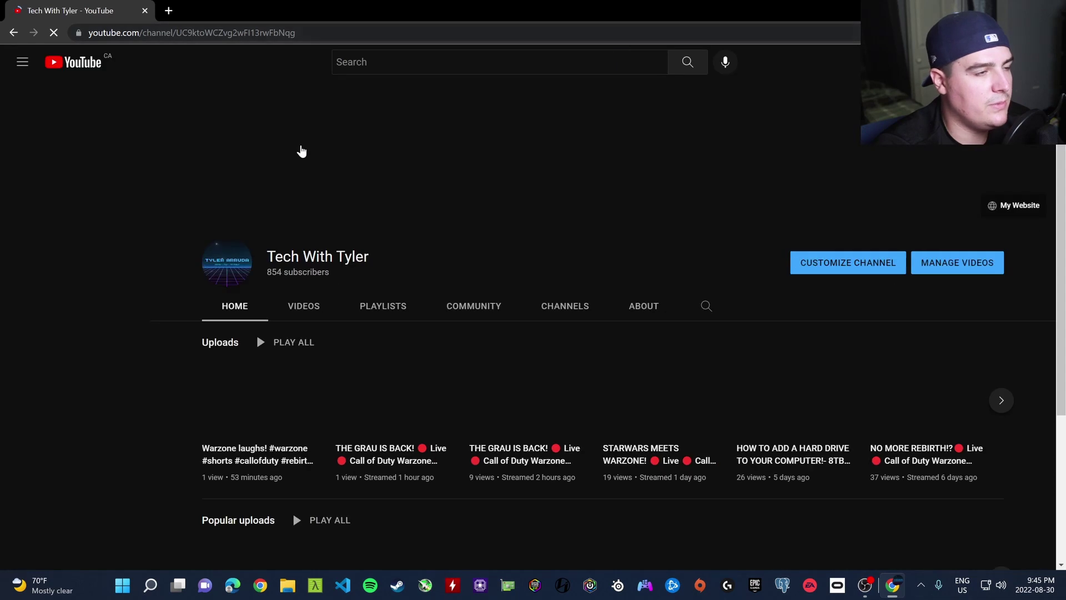
scroll(443, 394, down, 4)
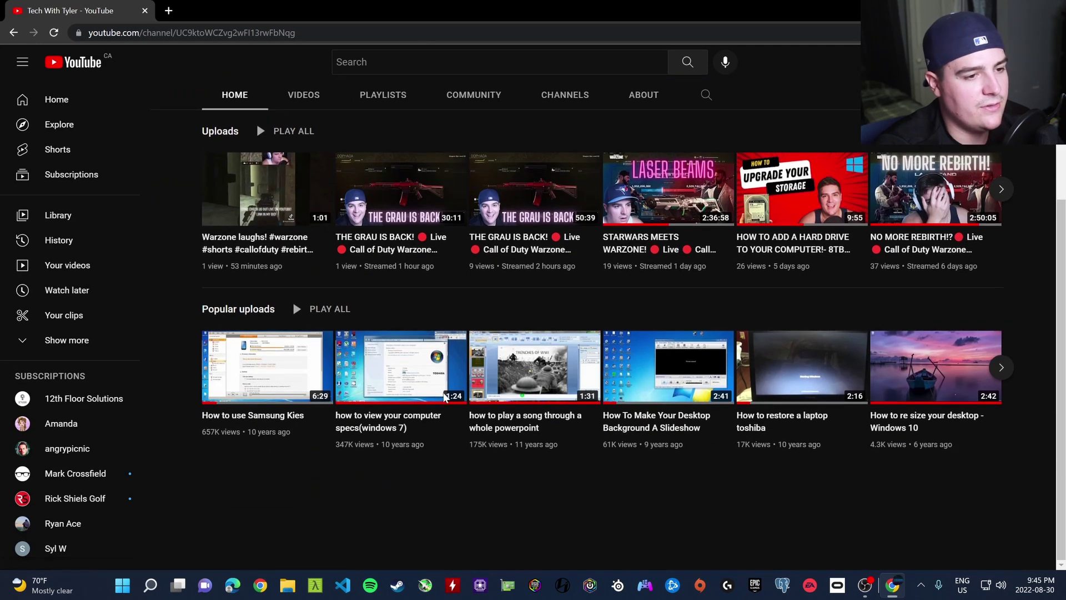
scroll(466, 412, up, 3)
scroll(466, 412, up, 1)
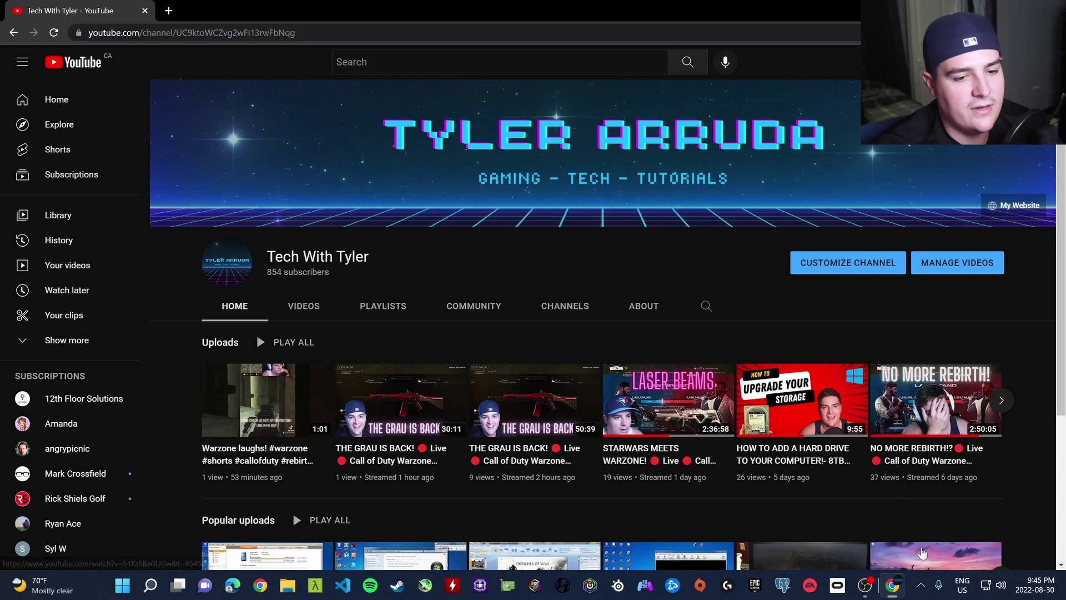
Minimize Chrome, switch back to Streamlabs Desktop and stop the recording
click(891, 585)
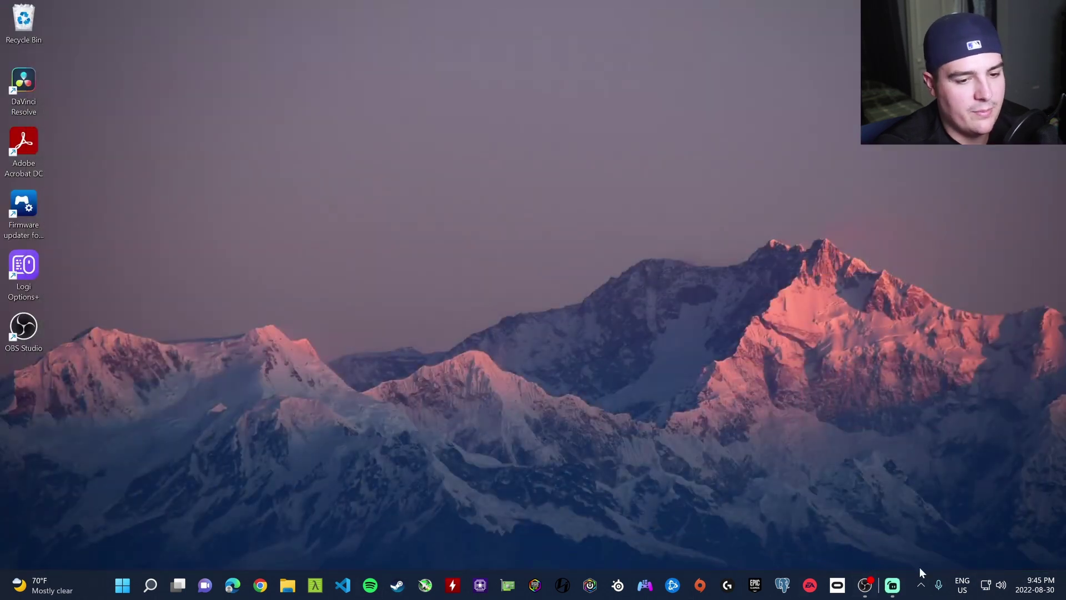
click(892, 585)
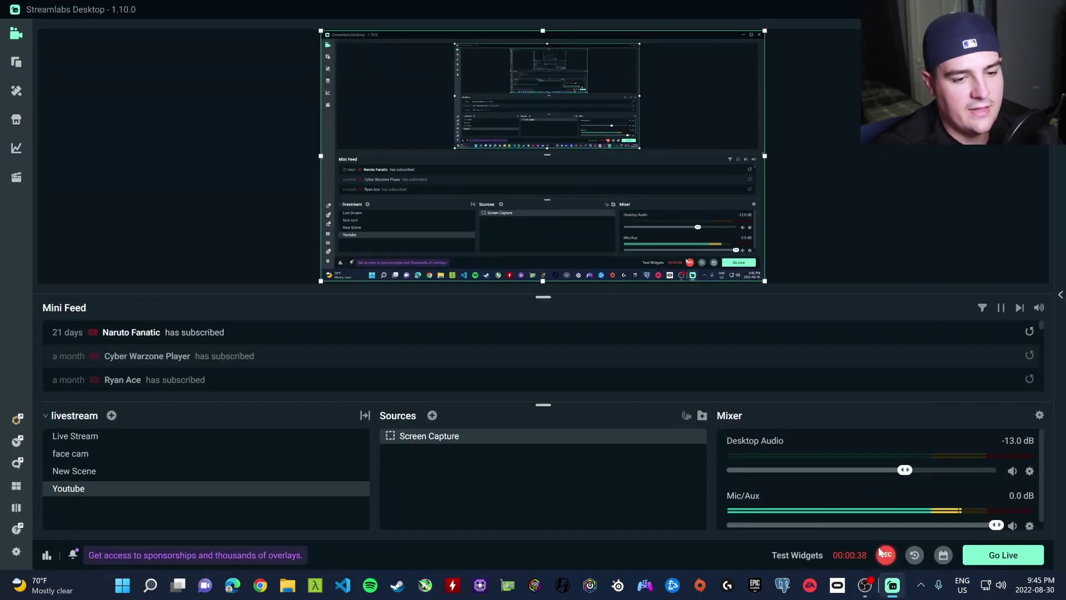
click(884, 553)
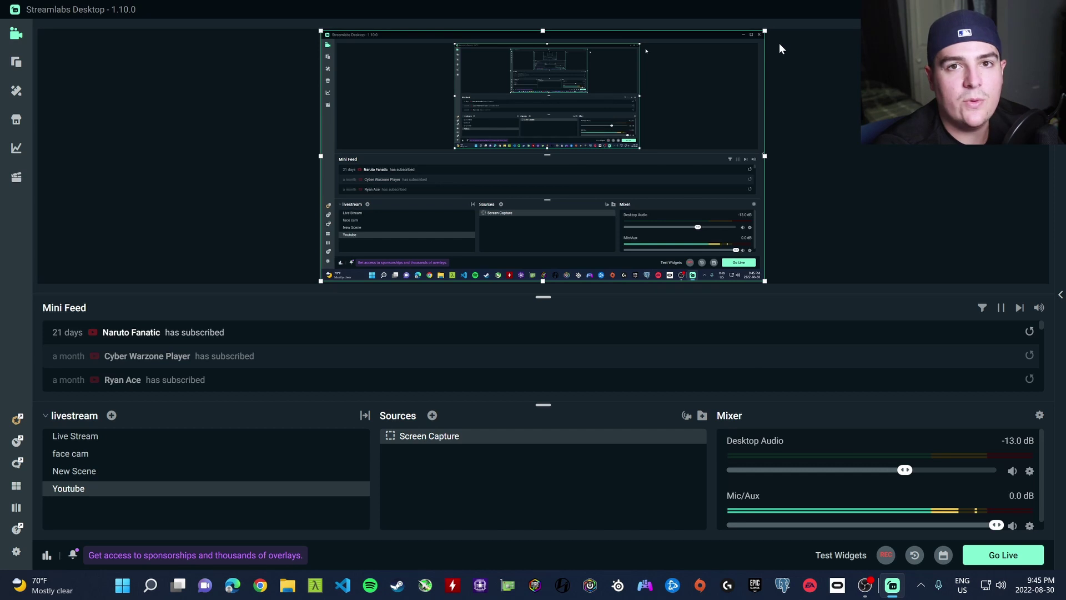
Check in the Recording output settings which folder the recordings are saved to
click(16, 551)
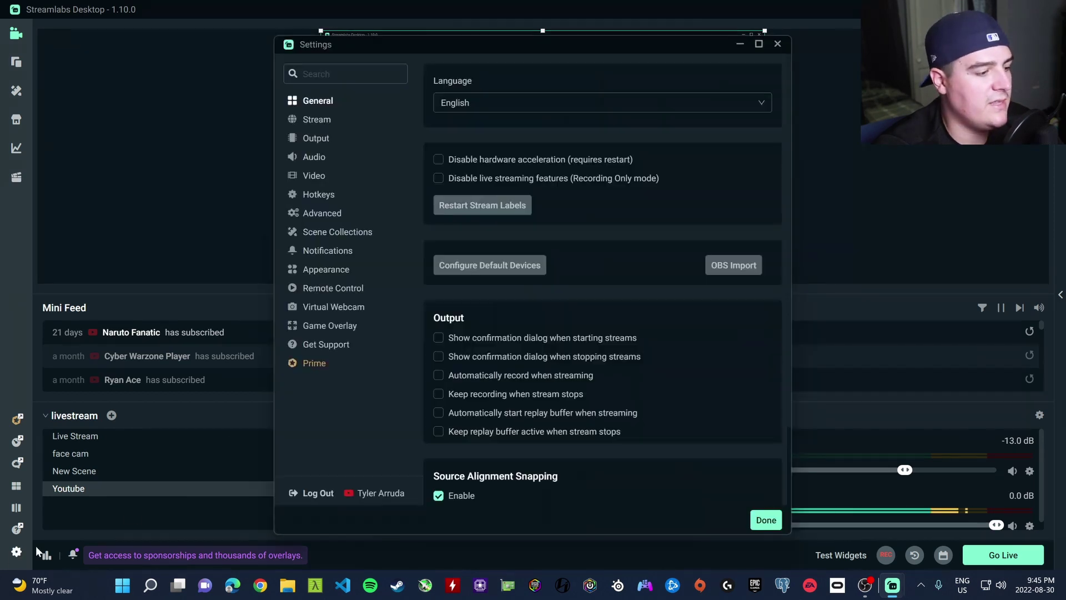
click(318, 137)
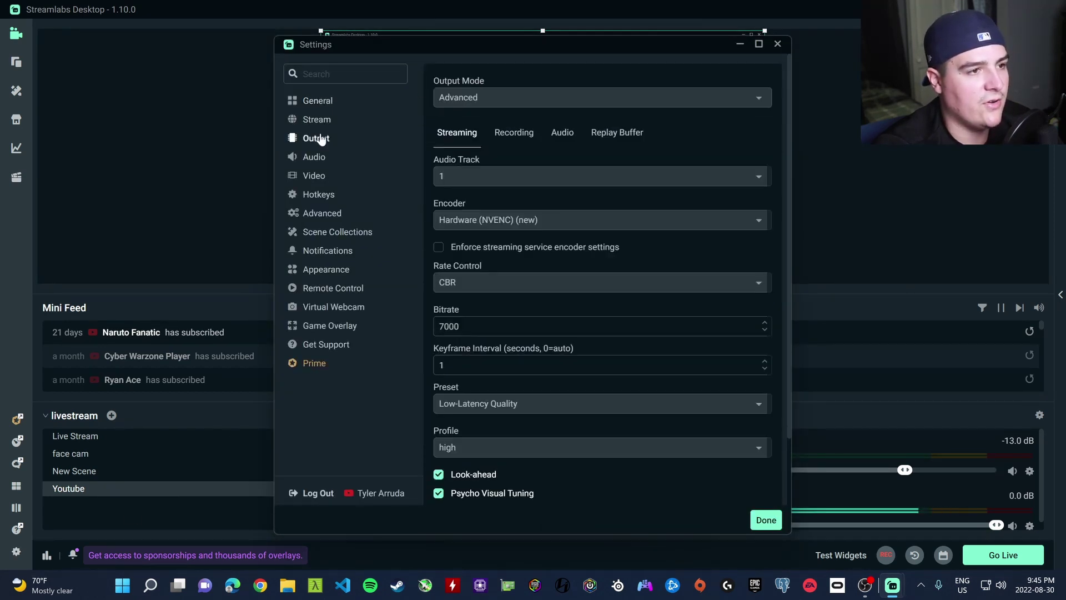
click(509, 138)
scroll(530, 292, down, 1)
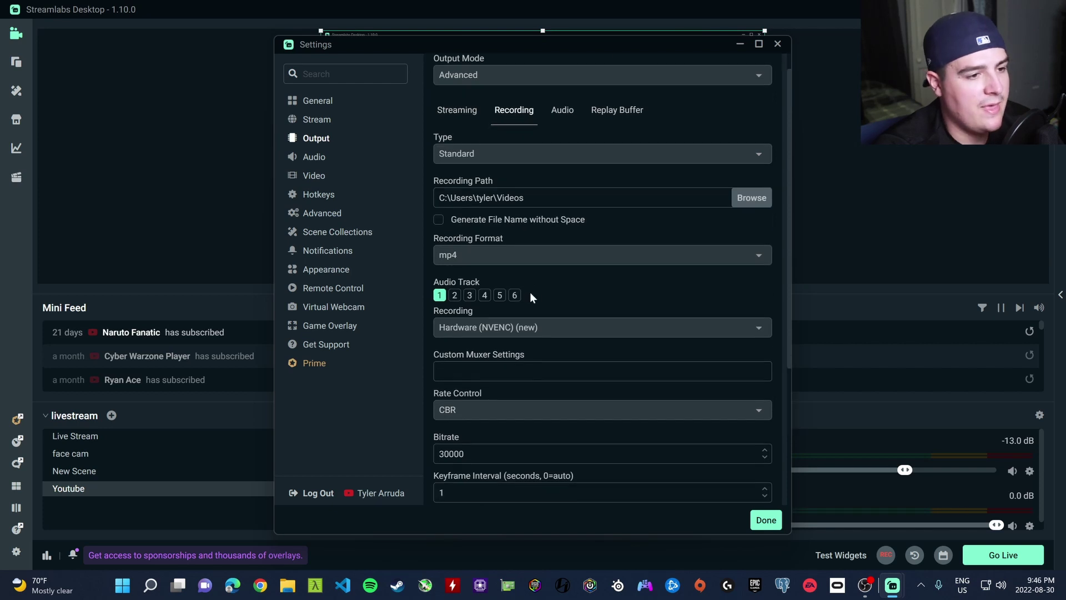
scroll(530, 292, up, 1)
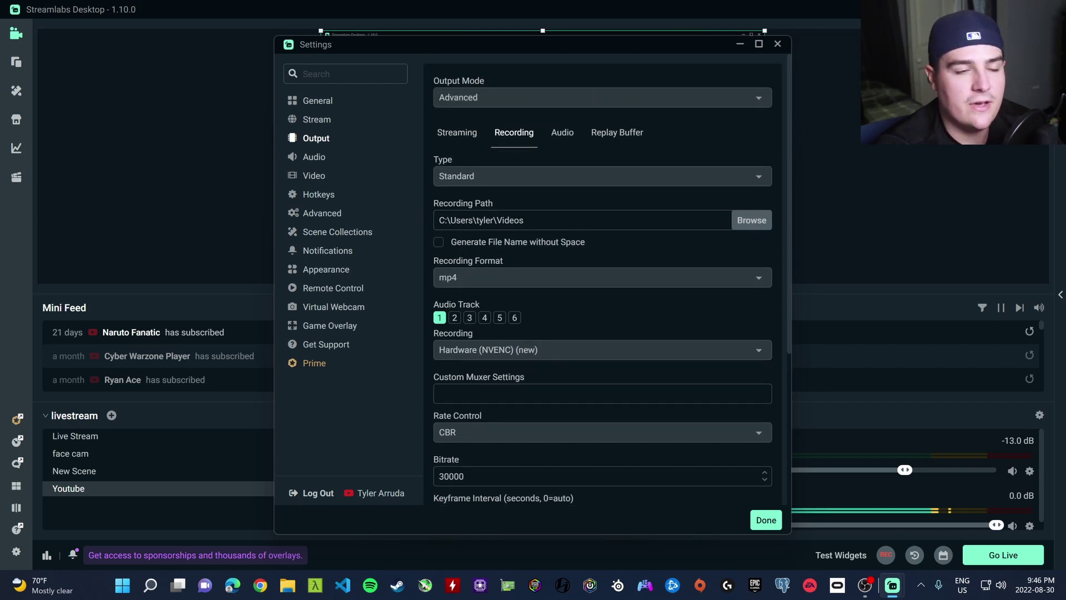
Switch to File Explorer, open the Videos folder and sort its contents by date, newest first
click(287, 585)
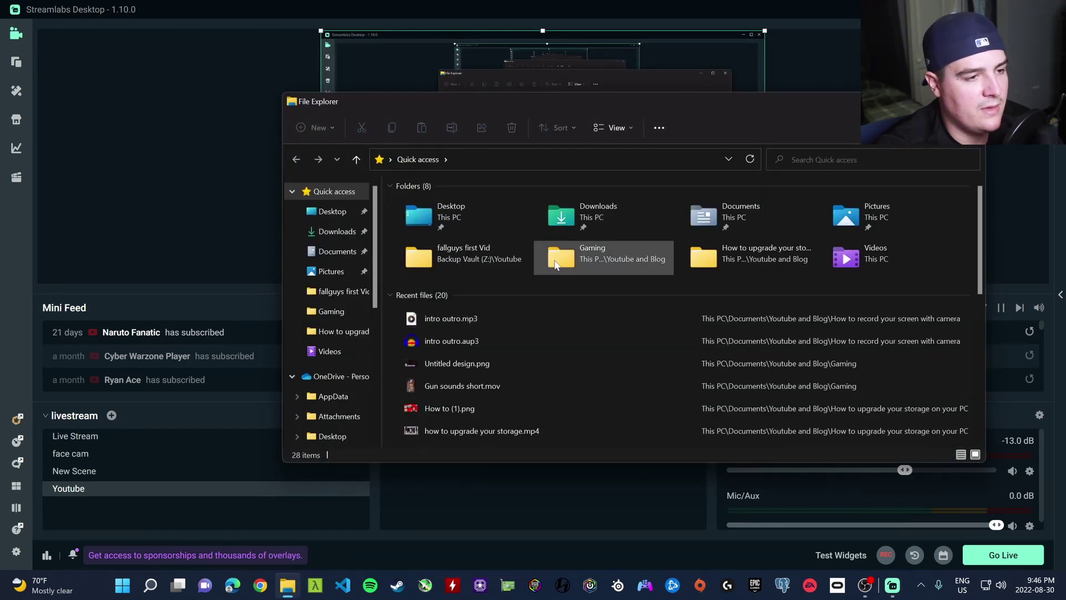
double_click(884, 255)
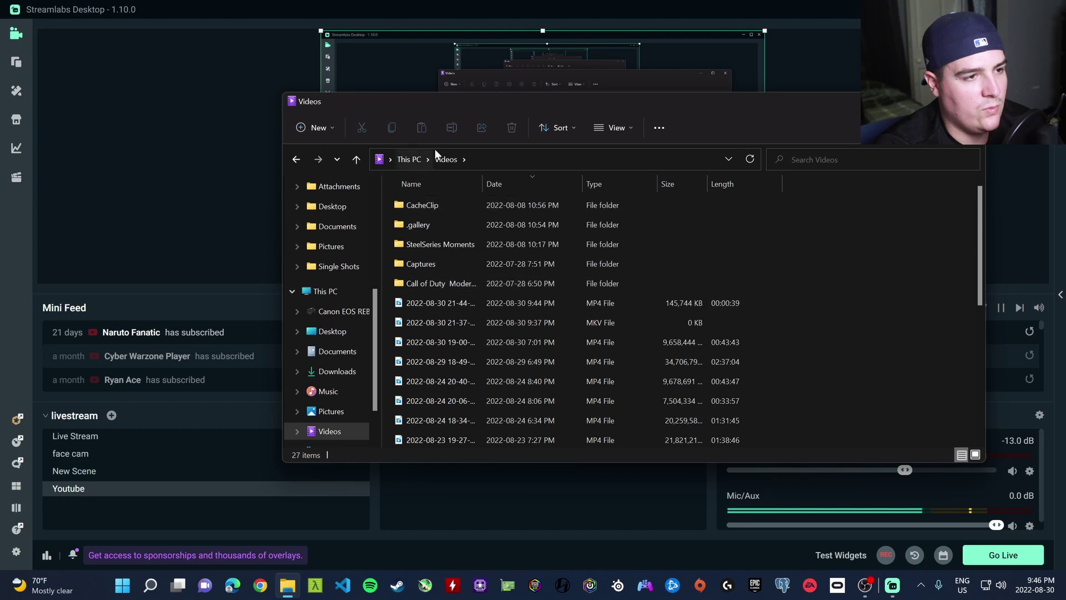
click(537, 181)
click(537, 181)
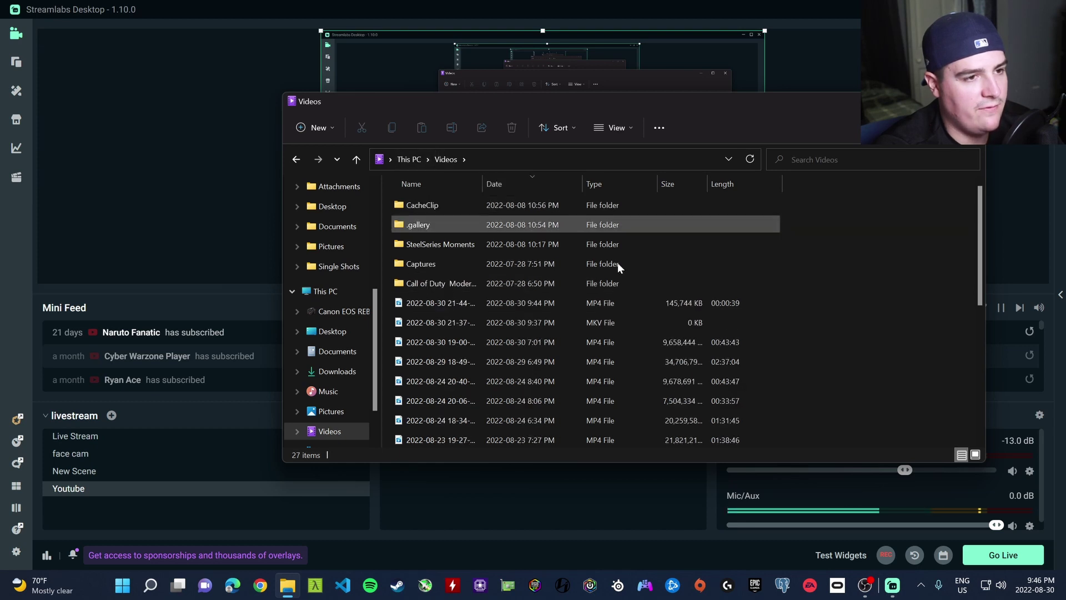
Play the newest MP4 recording, skip ahead to about 0:17, close the player and move the Videos window aside
double_click(572, 302)
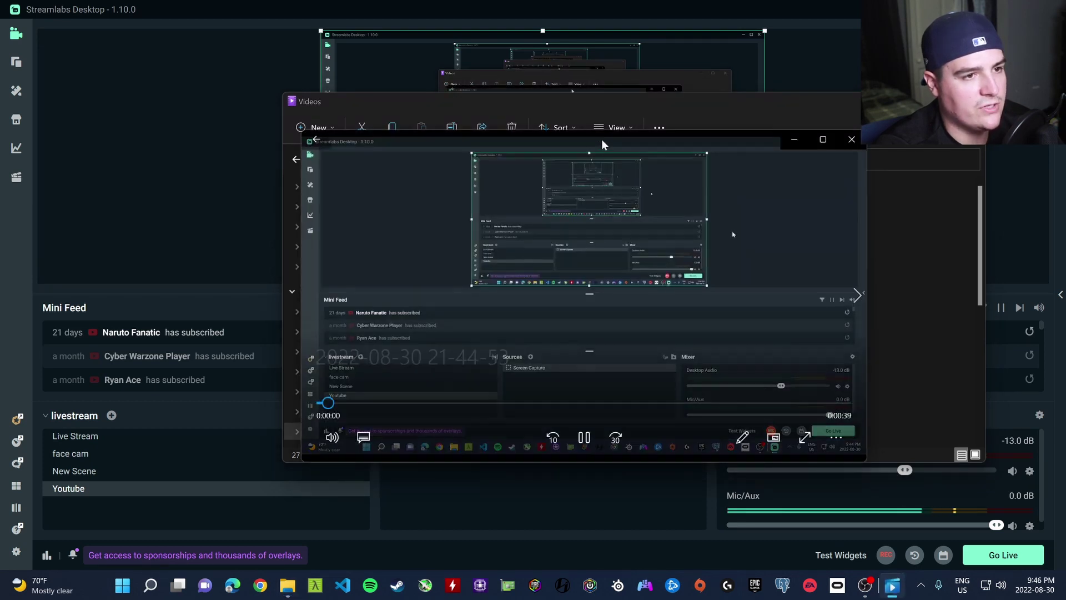
drag(602, 144, 585, 142)
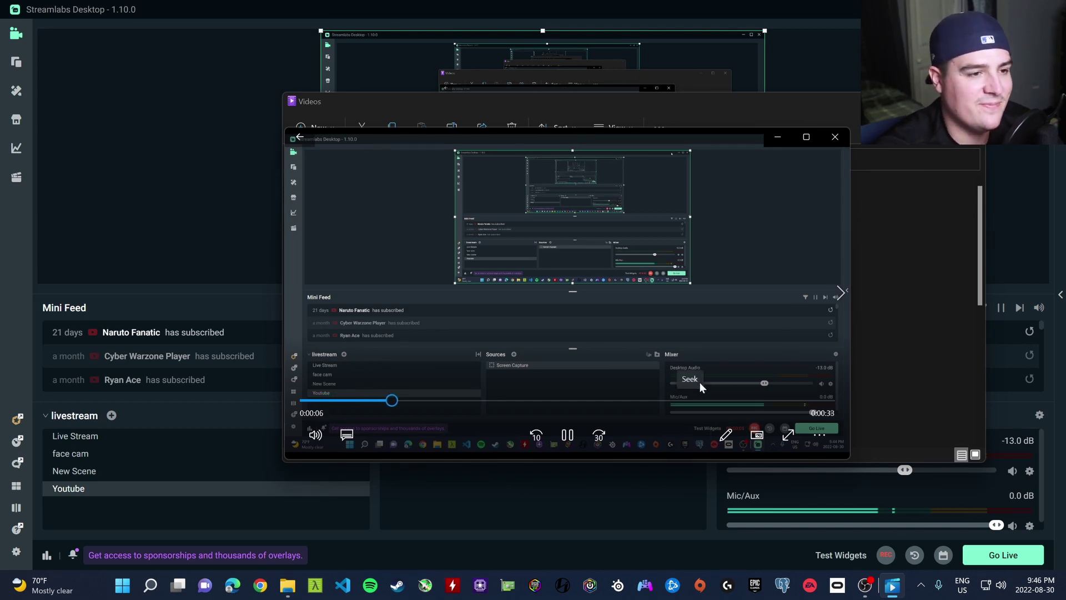
click(537, 399)
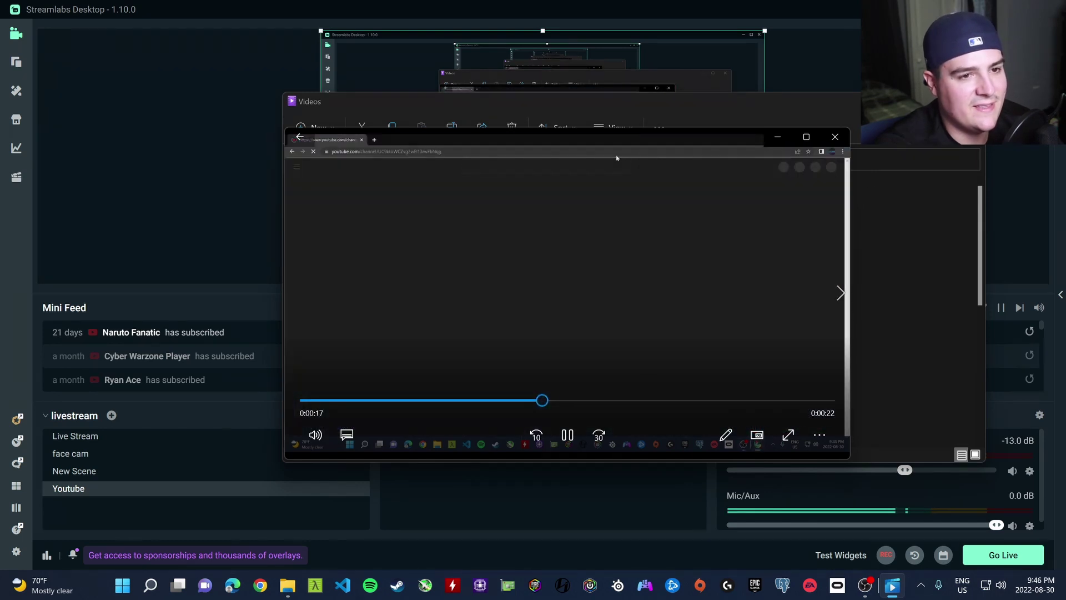
click(834, 136)
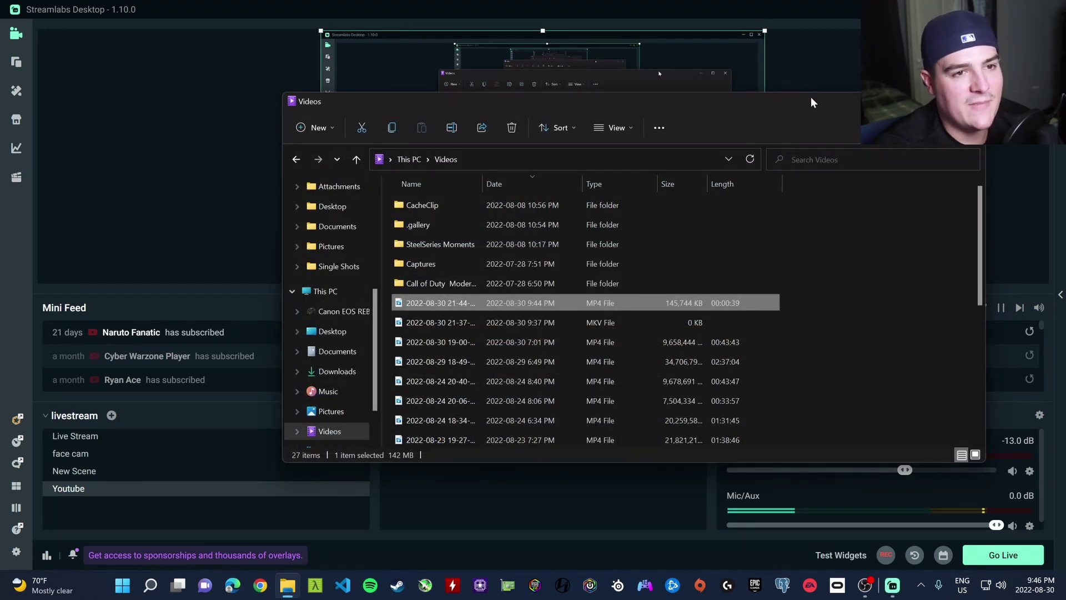
drag(810, 101, 697, 111)
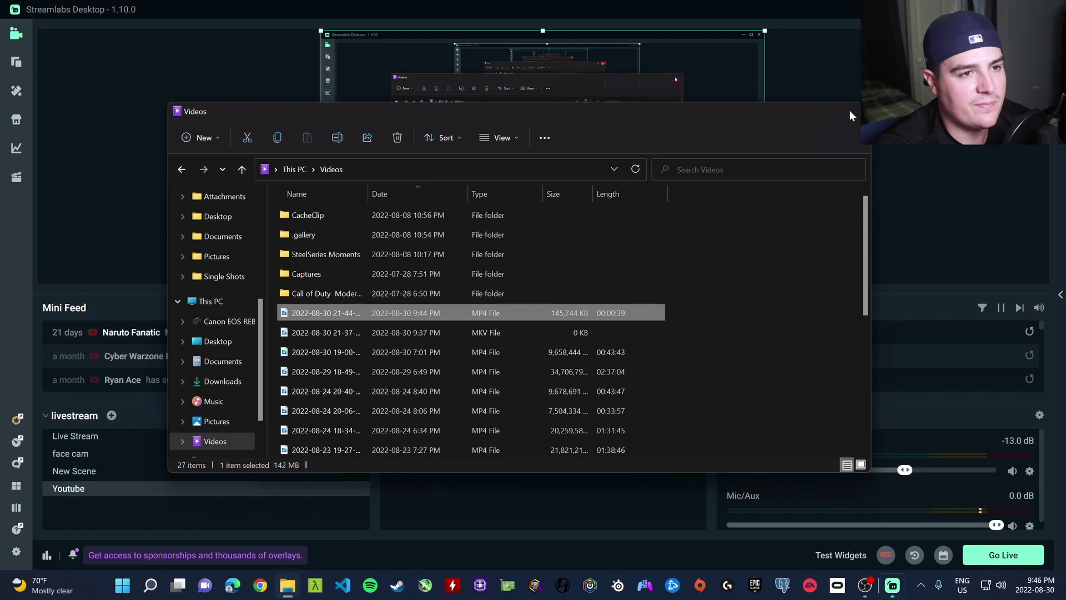
Close the Videos window, add the existing Video Capture Device source to the Youtube scene and leave it selected
click(851, 111)
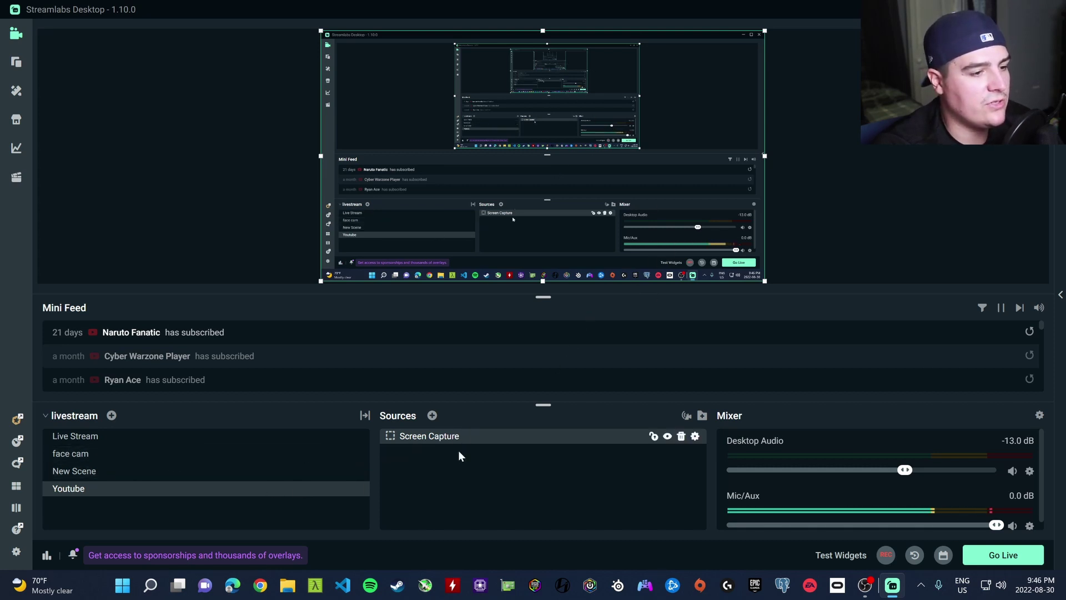
click(433, 417)
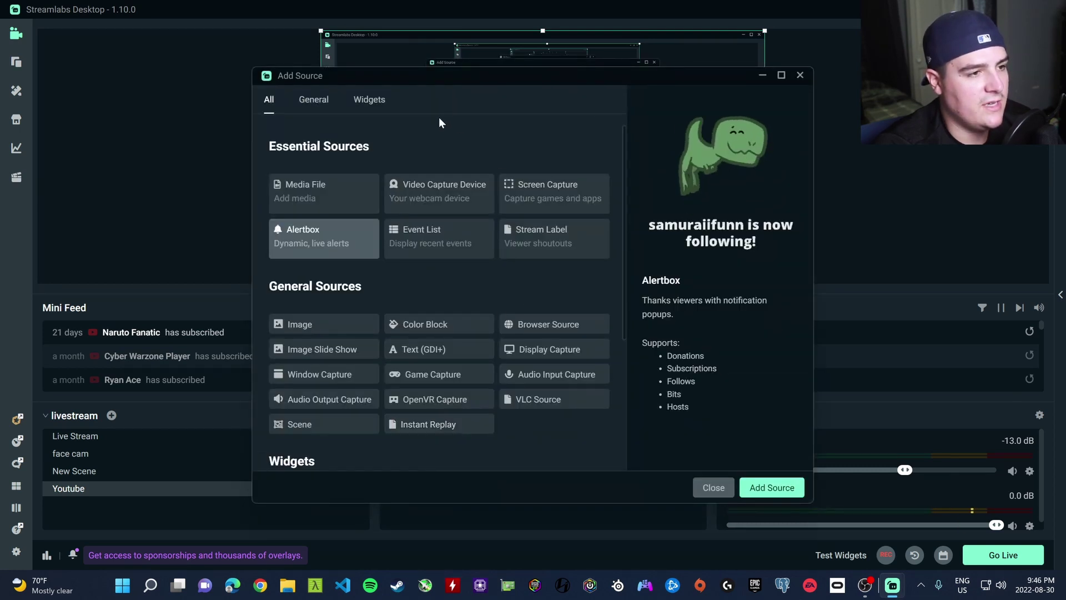
click(448, 195)
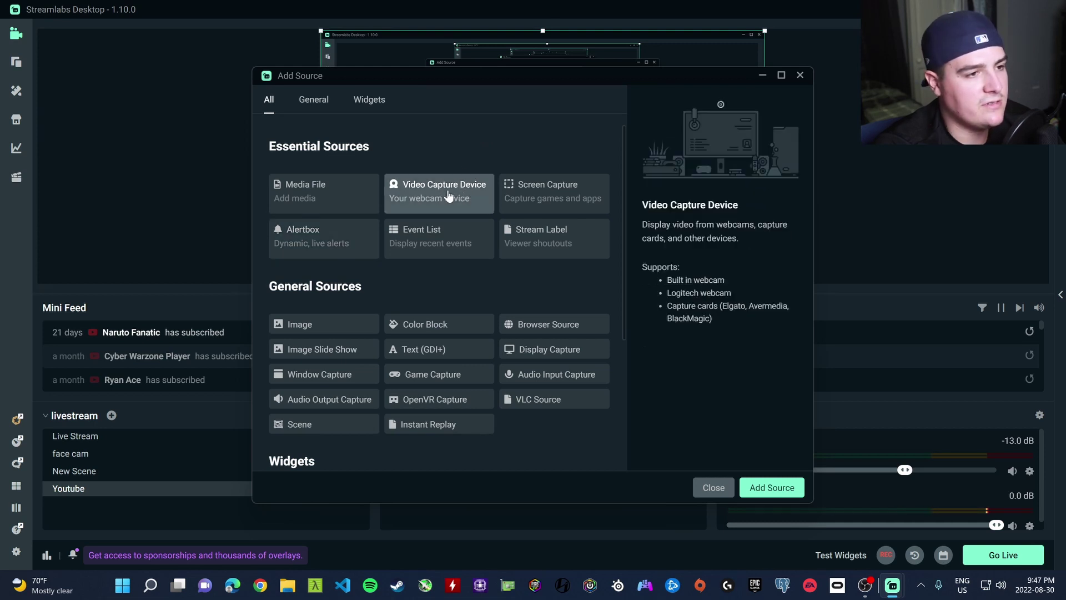
click(772, 487)
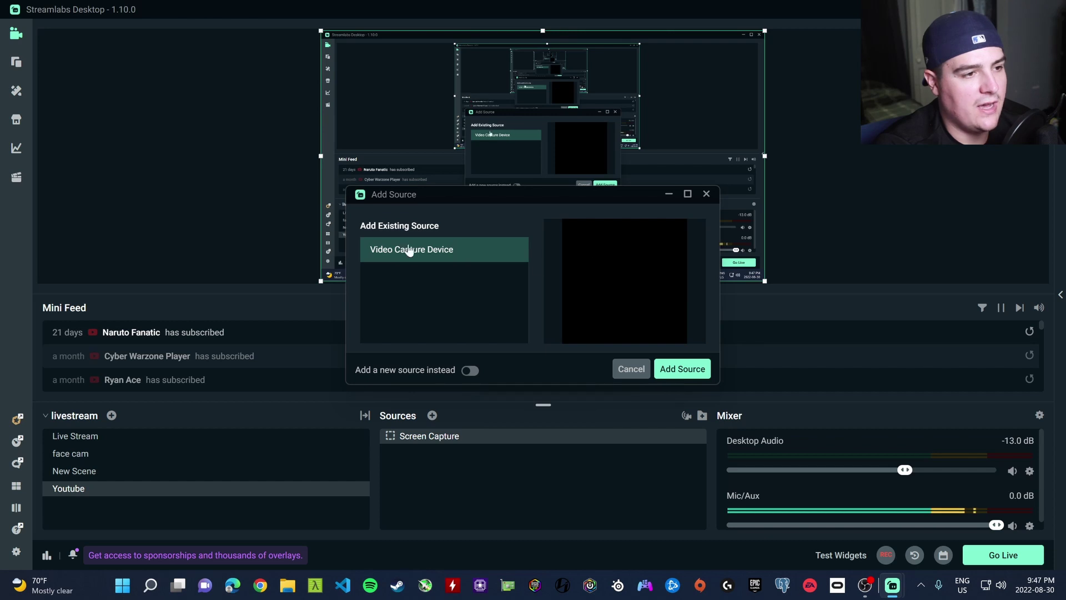
click(470, 370)
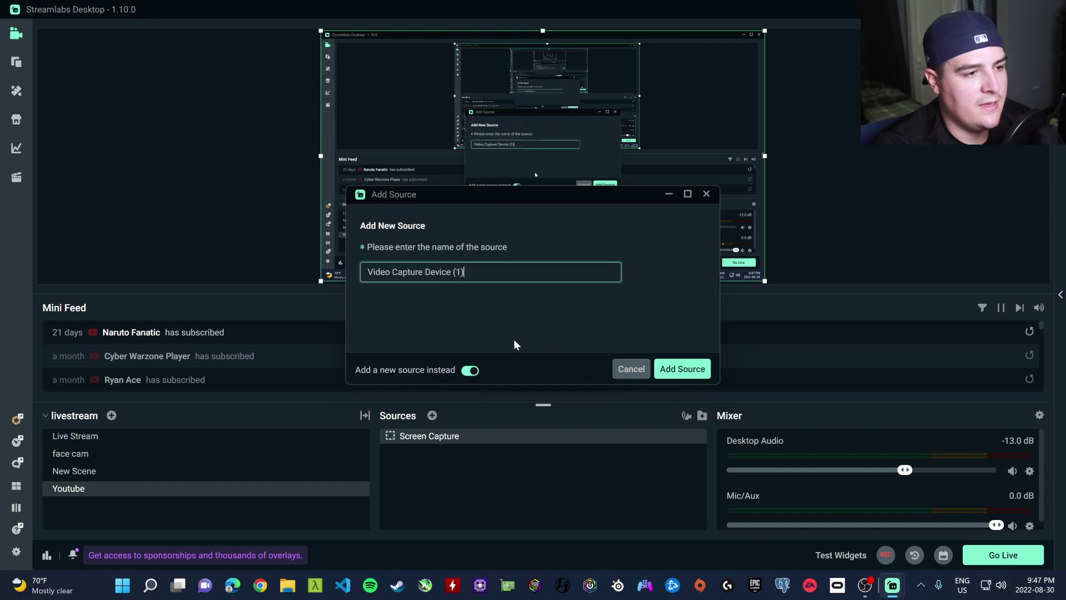
click(470, 370)
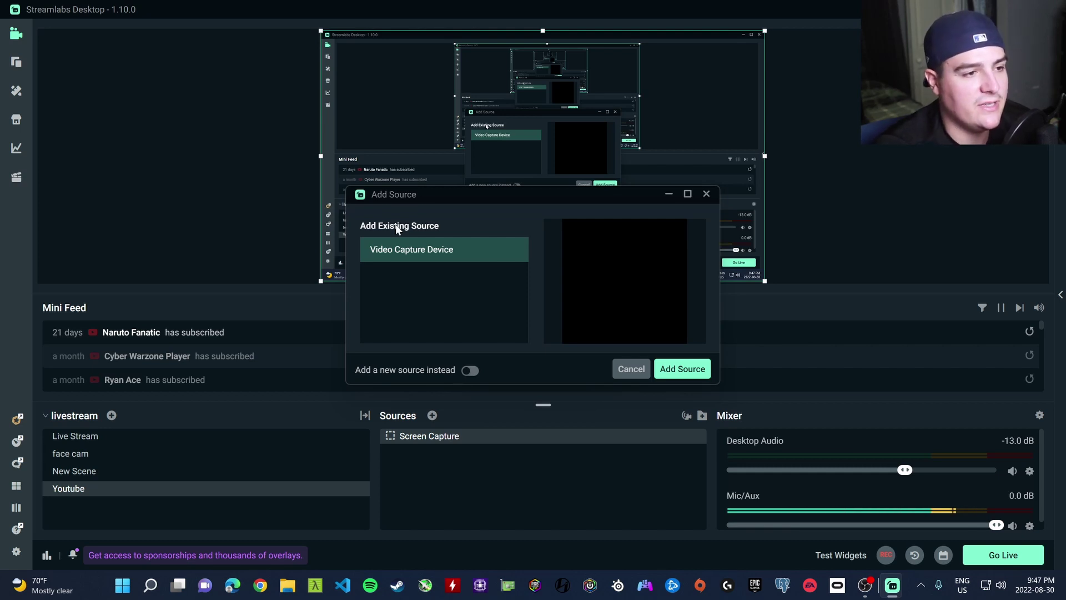
click(685, 373)
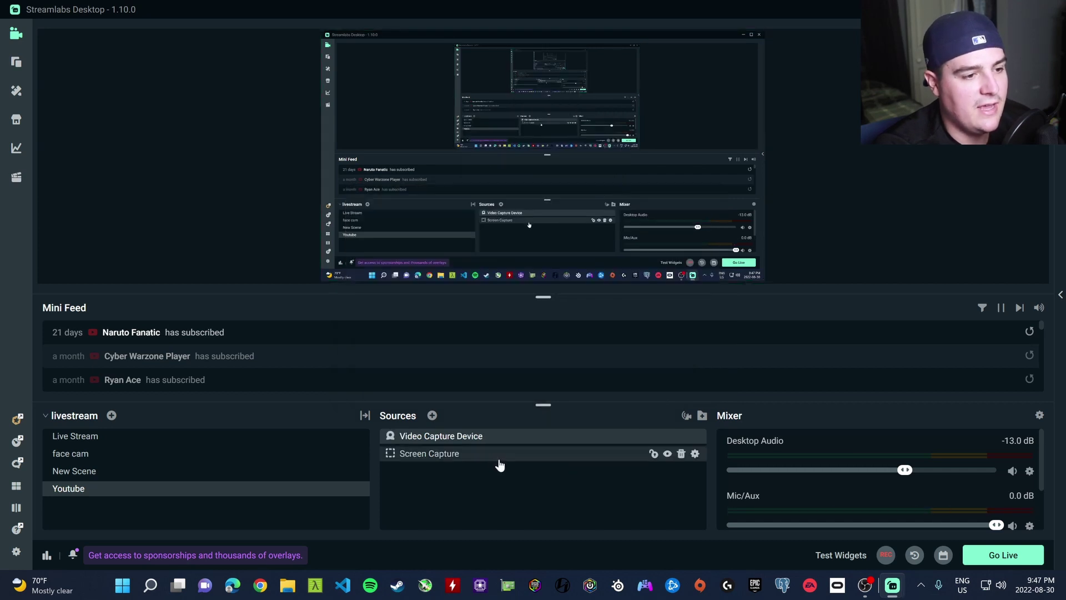
click(435, 453)
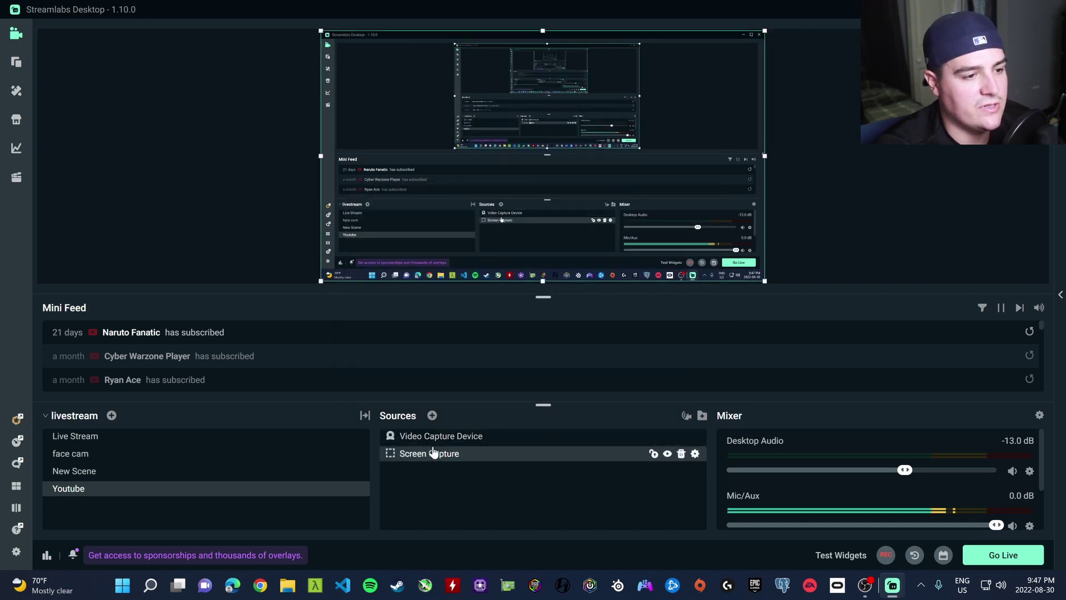
click(435, 436)
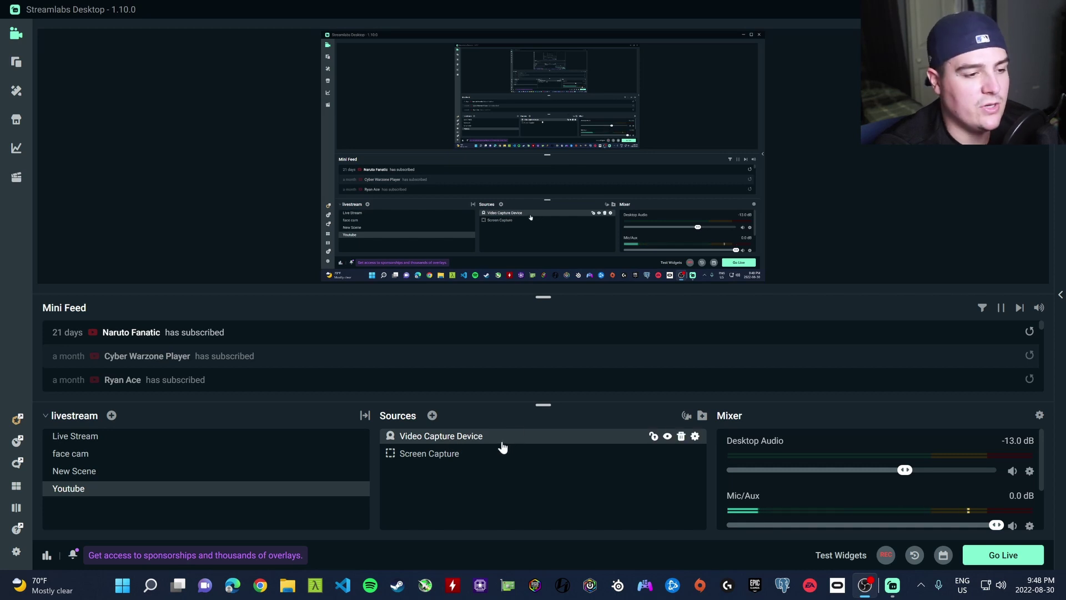
Add the existing image source Image (1) to the Youtube scene
click(432, 416)
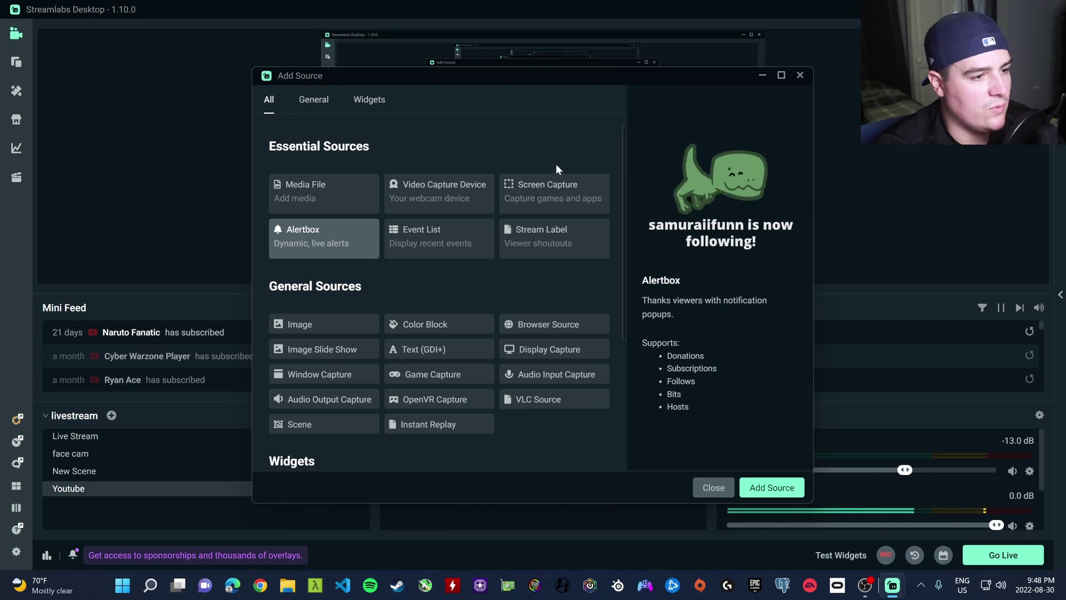
click(289, 326)
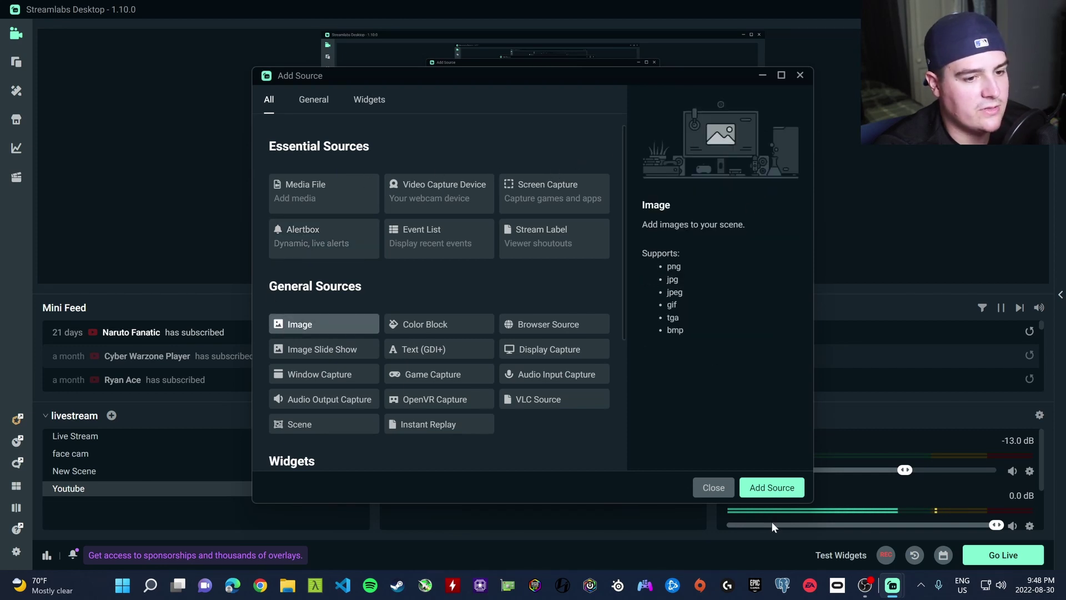
click(772, 487)
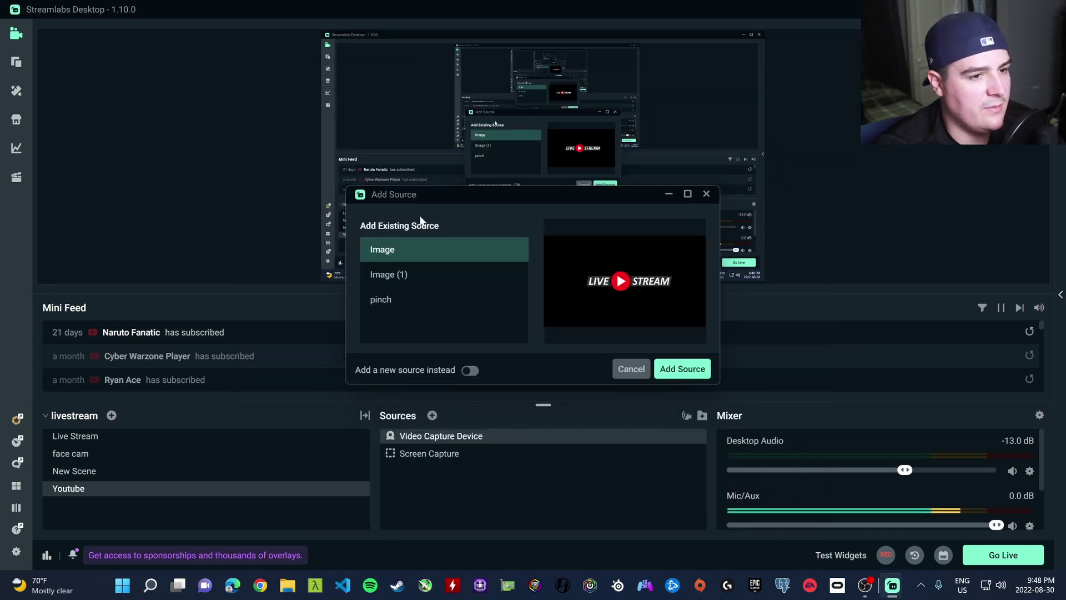
click(389, 276)
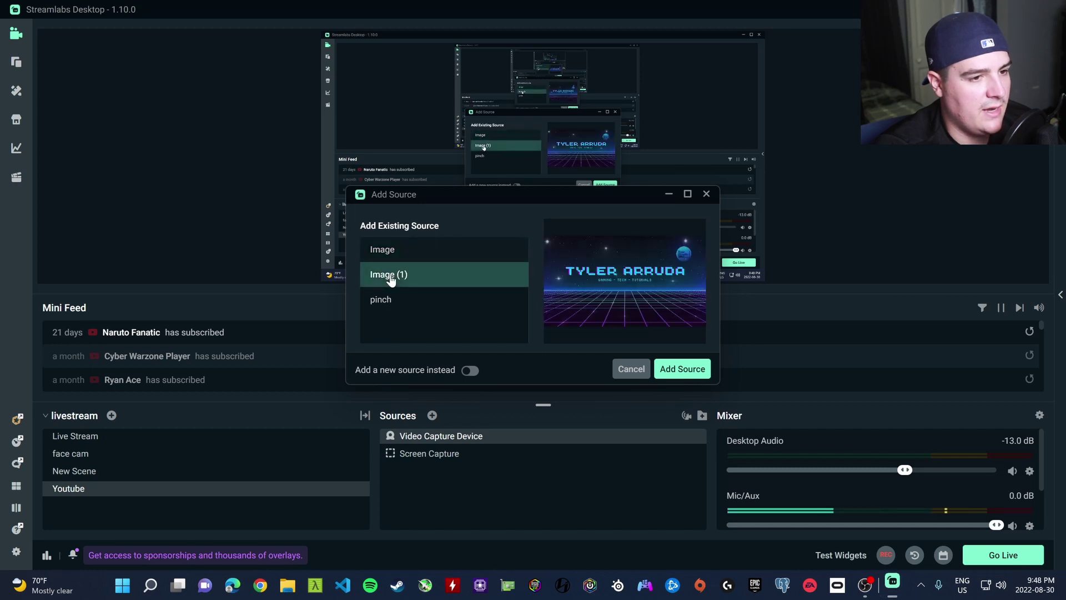
click(680, 369)
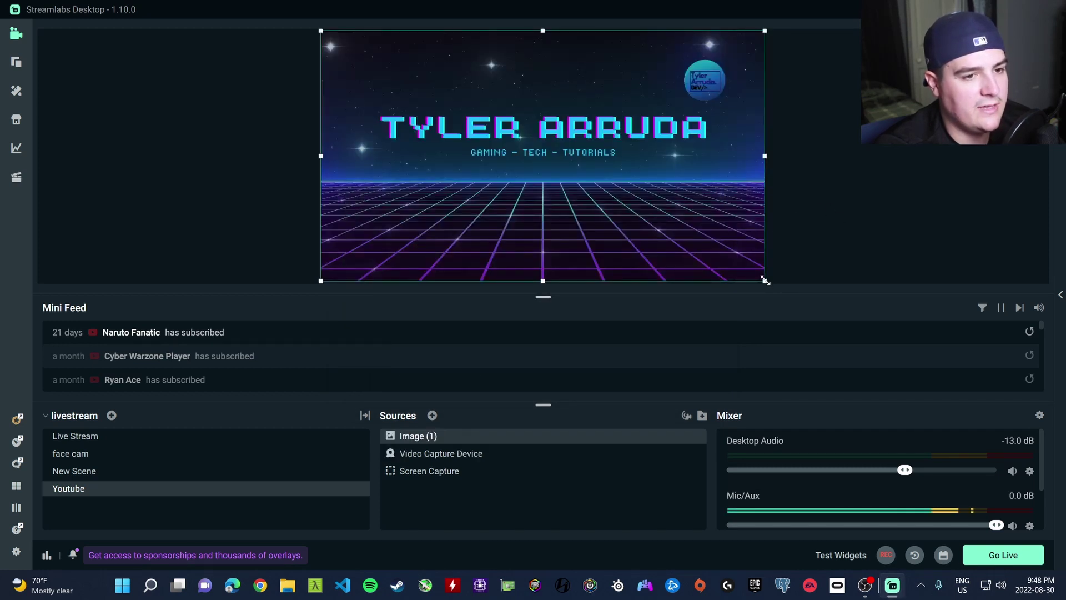
Shrink the Image (1) source and place it against the canvas's right edge, about 480 px below the top
drag(765, 280, 483, 124)
drag(431, 90, 710, 168)
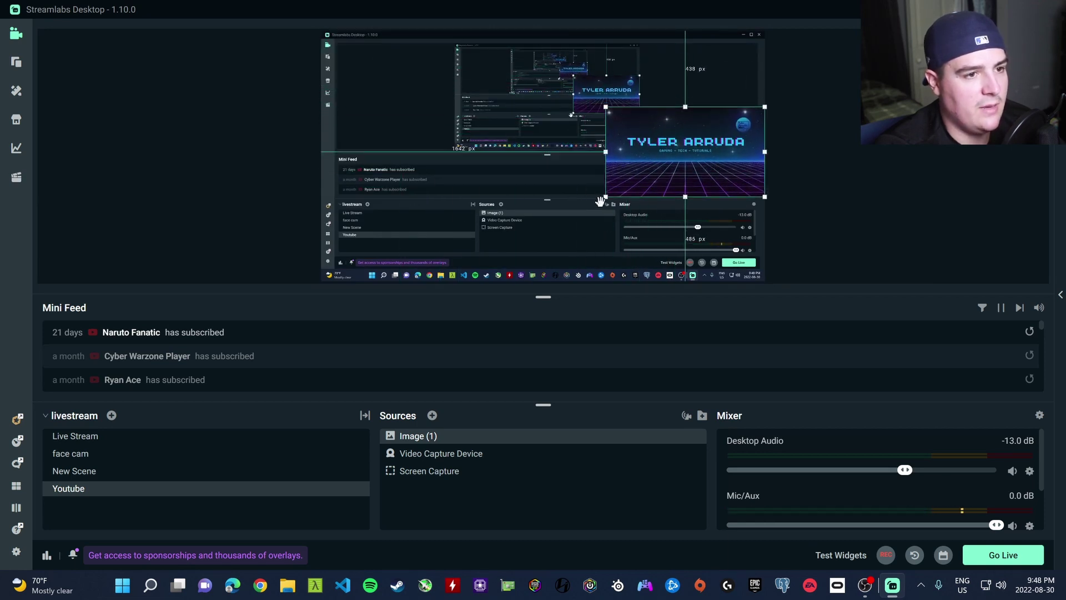
drag(607, 199, 637, 171)
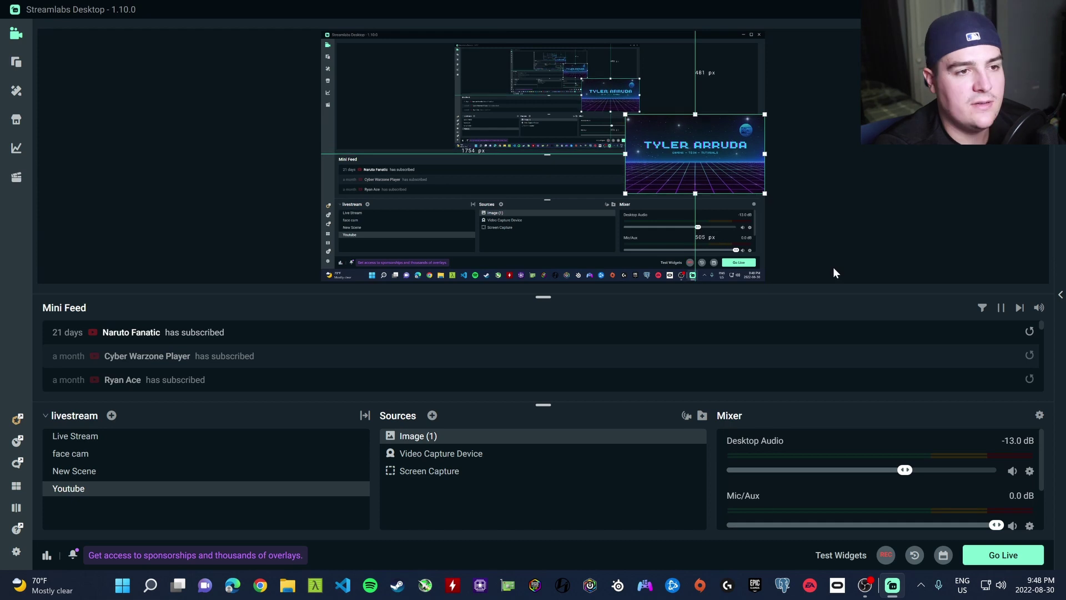